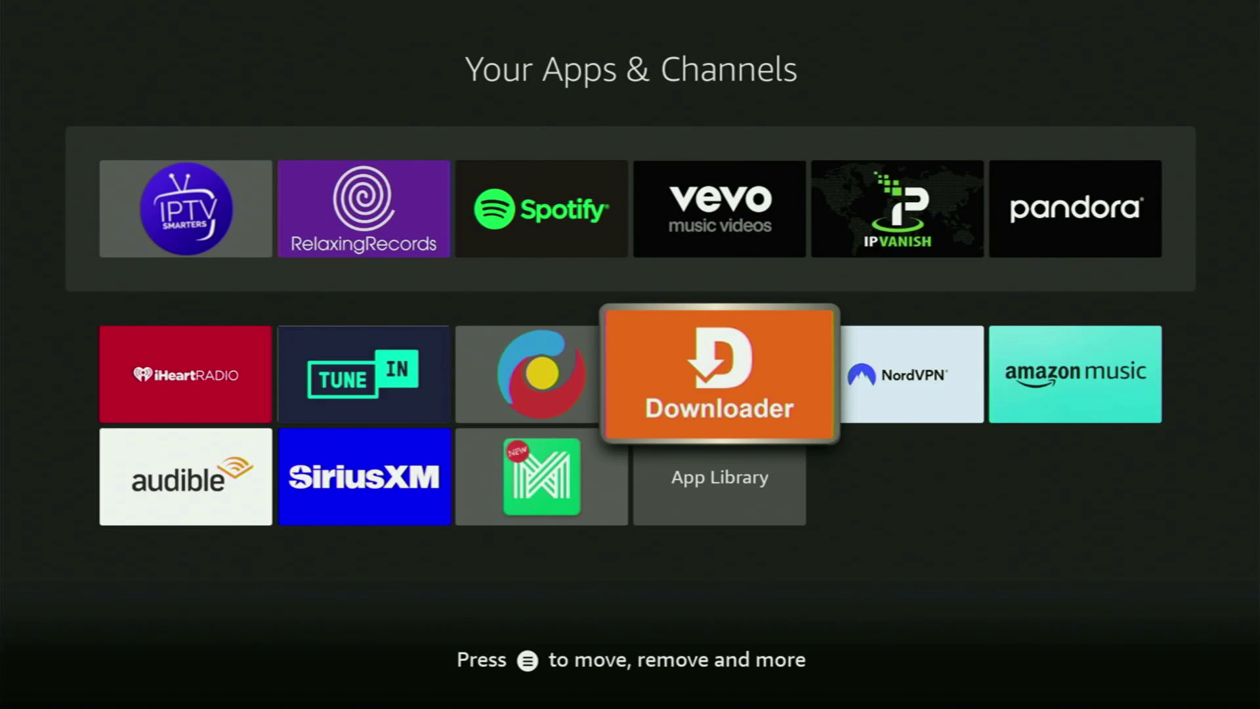
Leave the apps and channels list and open the search entry screen from Find.
key(Escape)
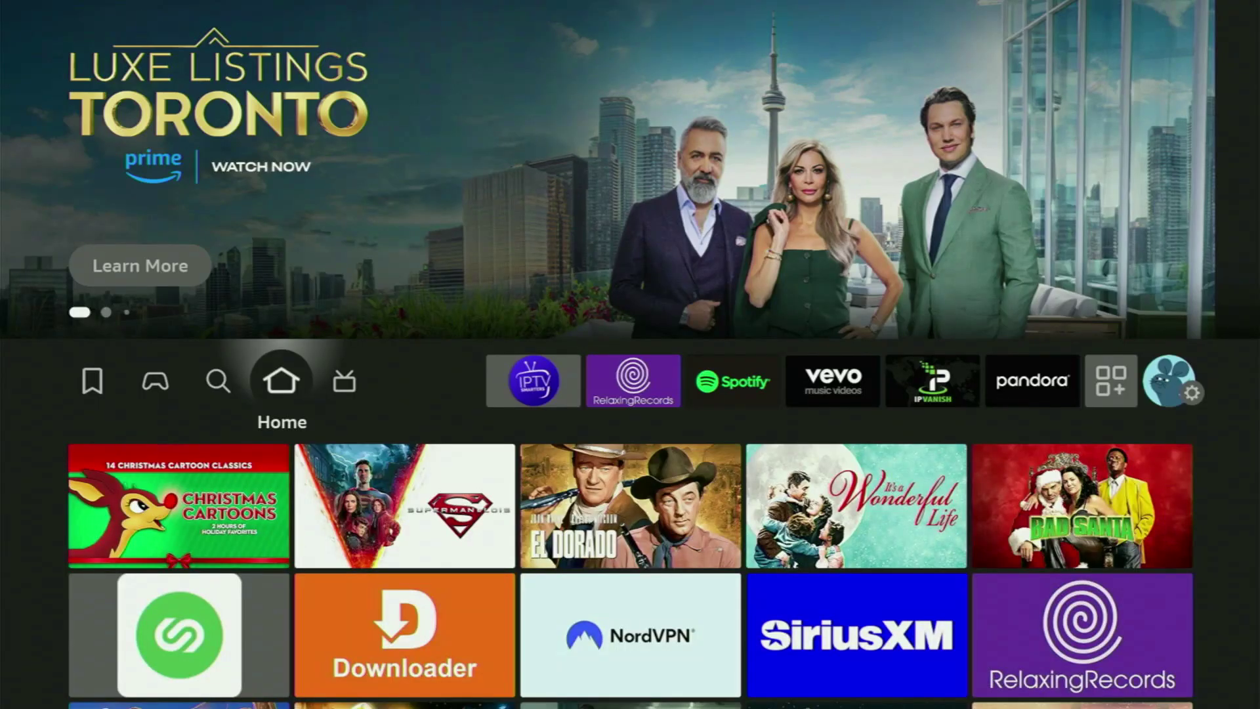
key(Left)
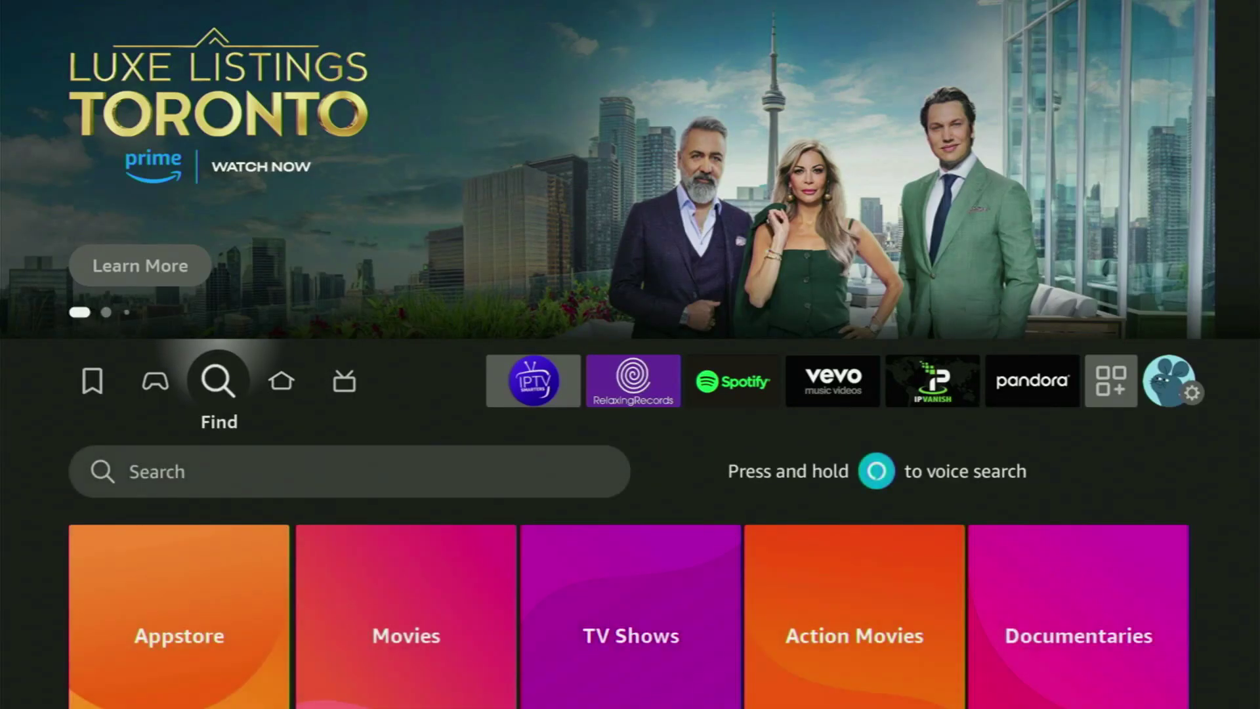
key(Down)
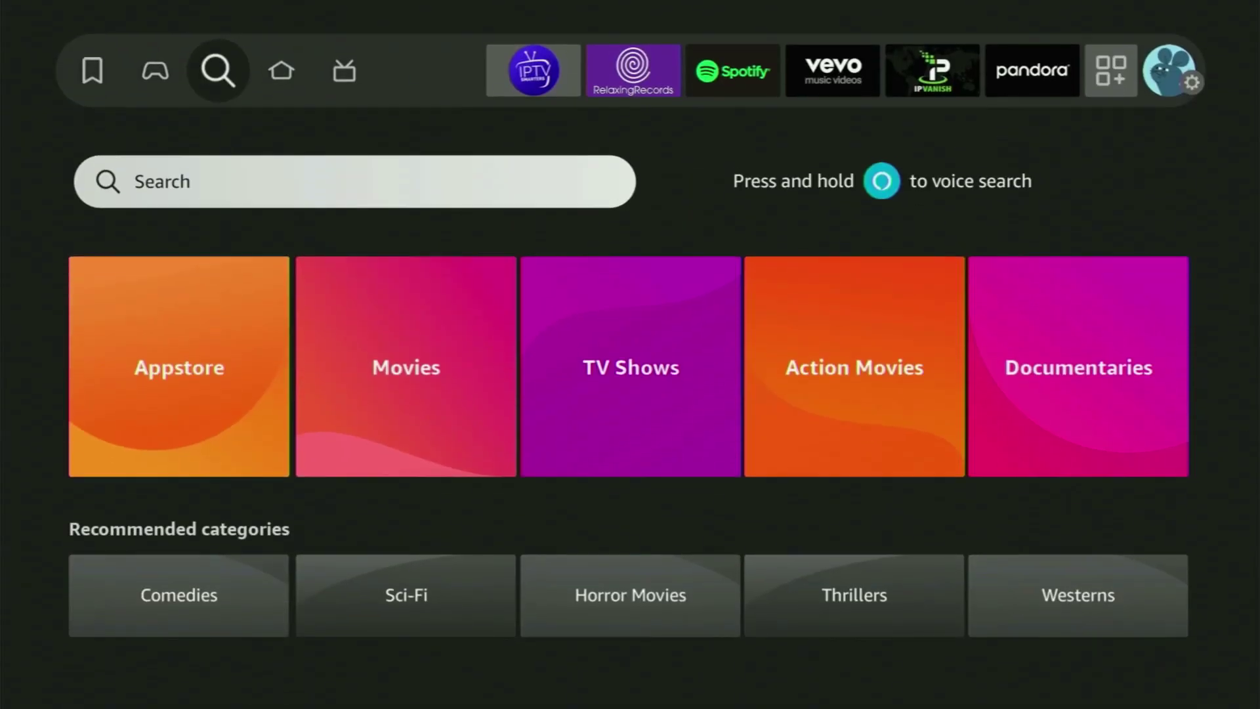
key(Return)
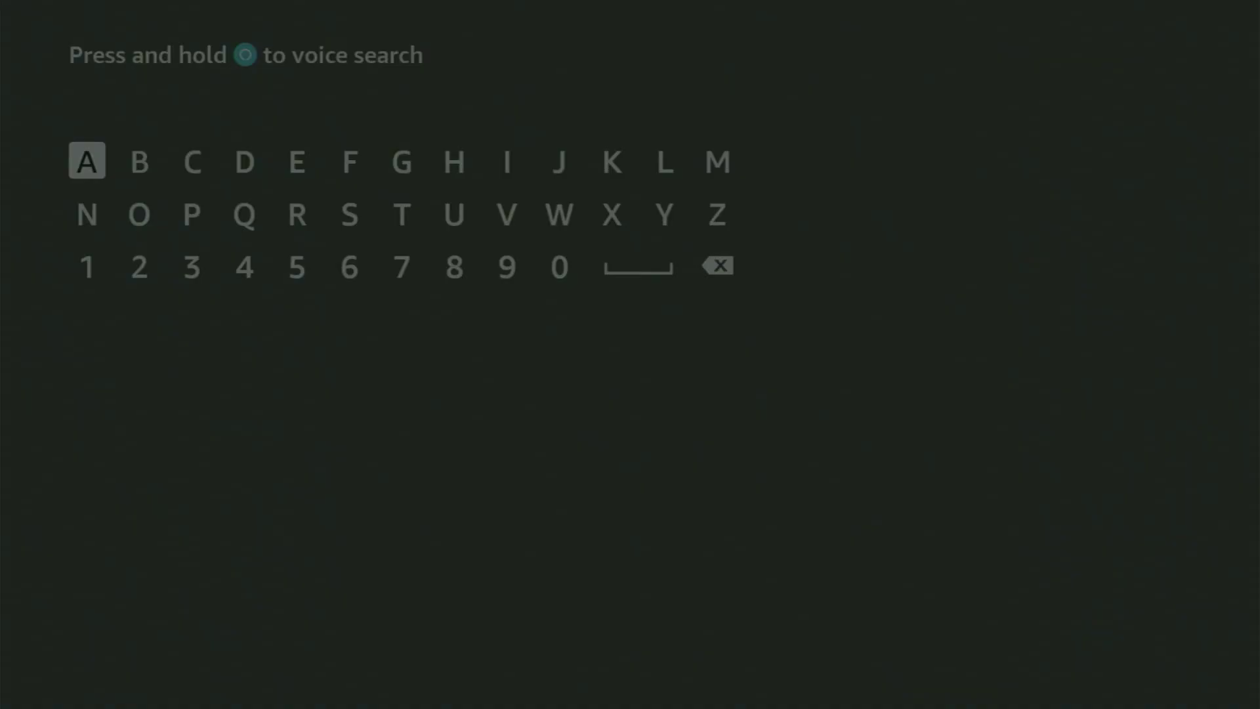
Search for "Down" and choose the Downloader suggestion.
key(Right)
key(Right)
key(Right)
key(Return)
key(Down)
key(Left)
key(Left)
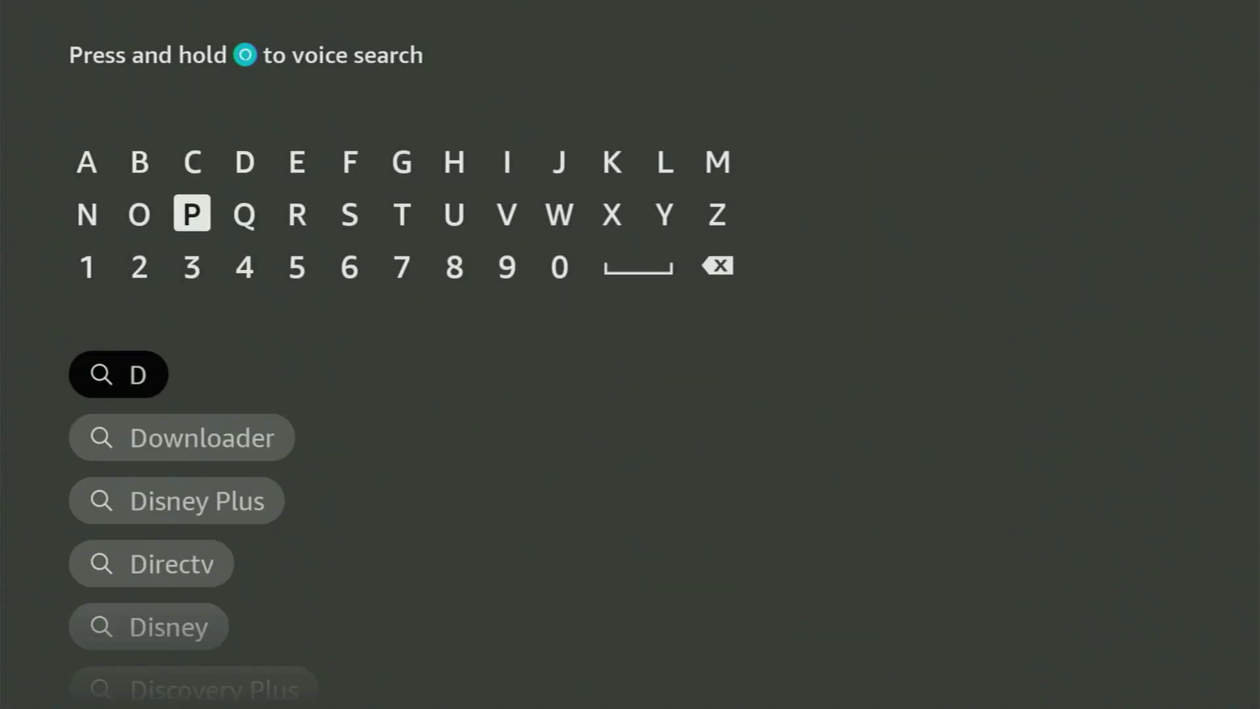
key(Return)
key(Right)
key(Right)
key(Right)
key(Right)
key(Right)
key(Right)
key(Right)
key(Right)
key(Return)
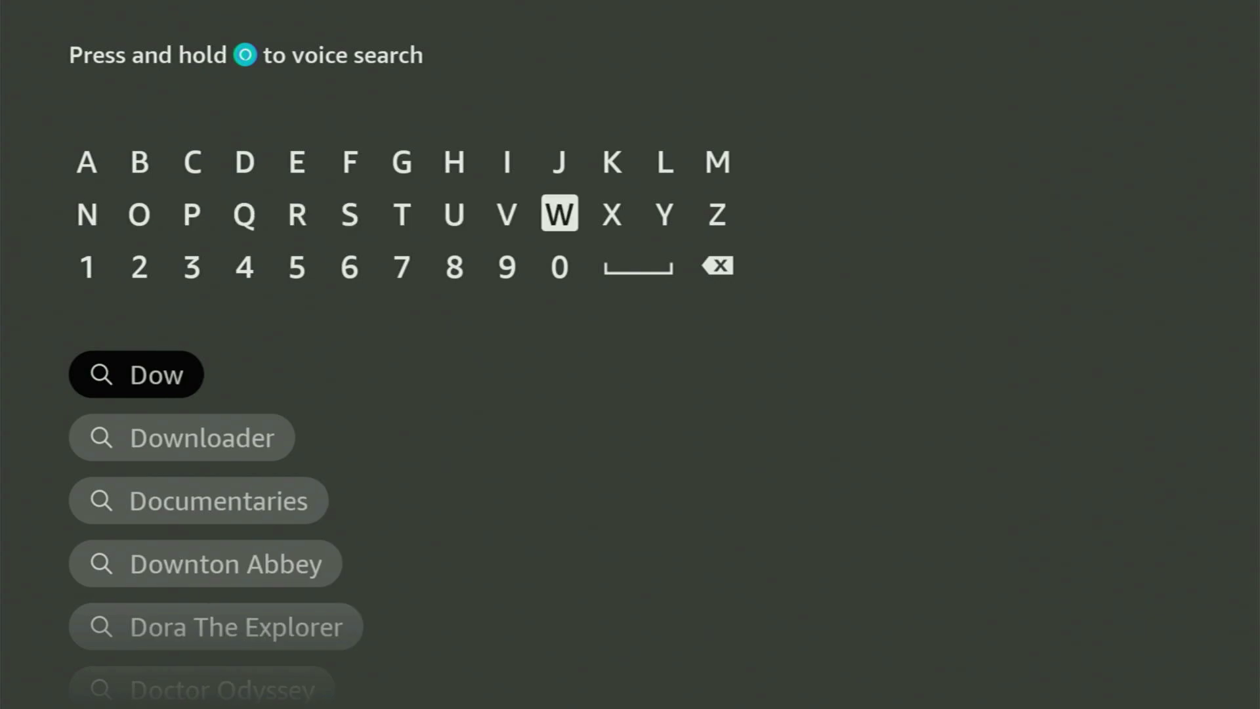
key(Left)
key(Left)
key(Left)
key(Left)
key(Left)
key(Left)
key(Left)
key(Left)
key(Left)
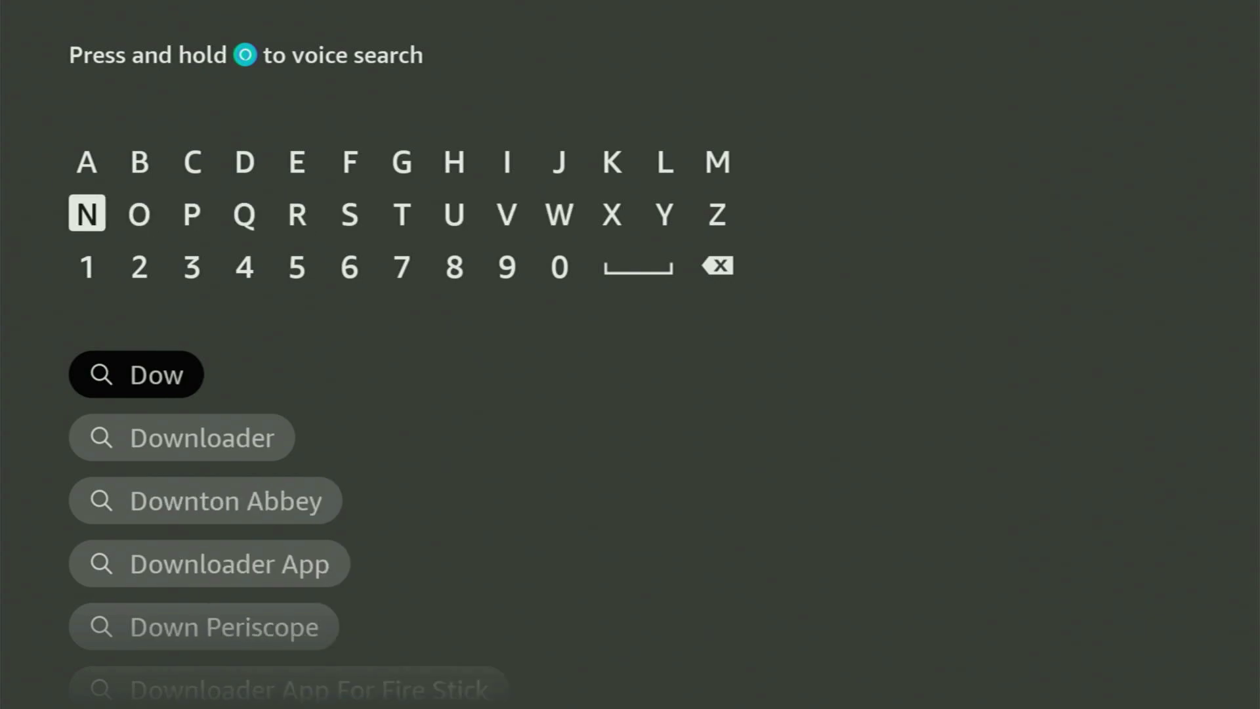
key(Return)
key(Down)
key(Down)
key(Down)
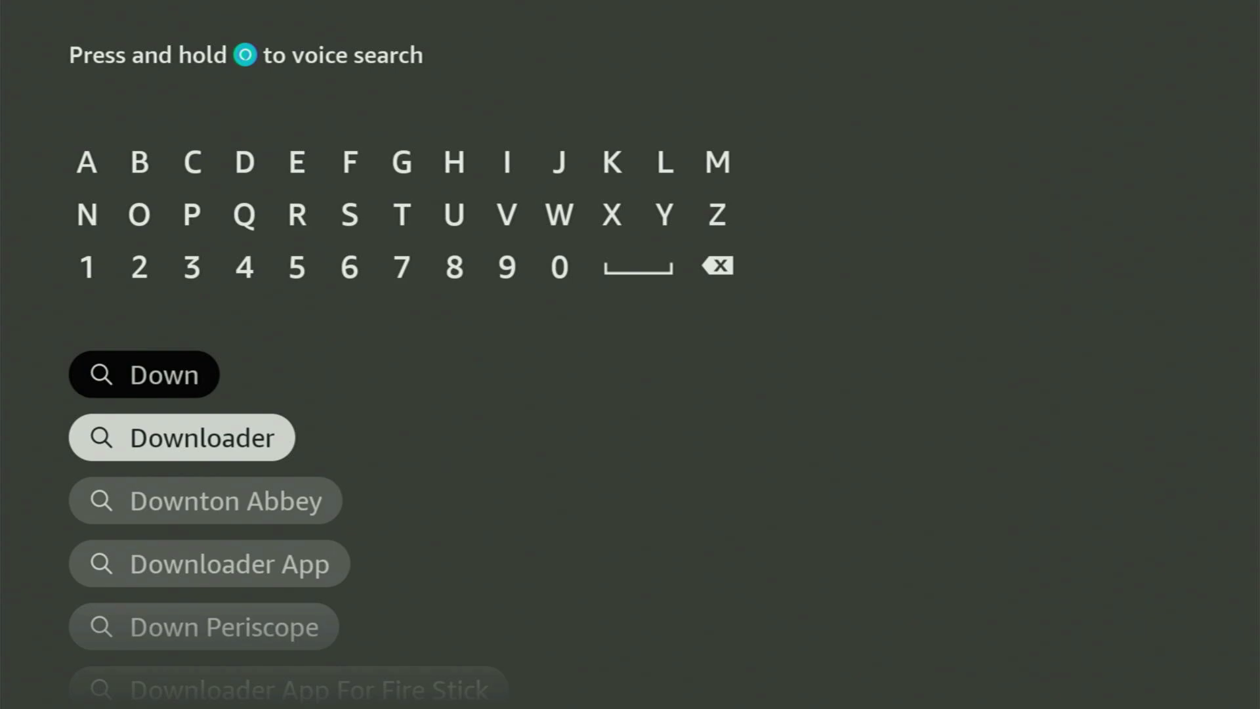
key(Return)
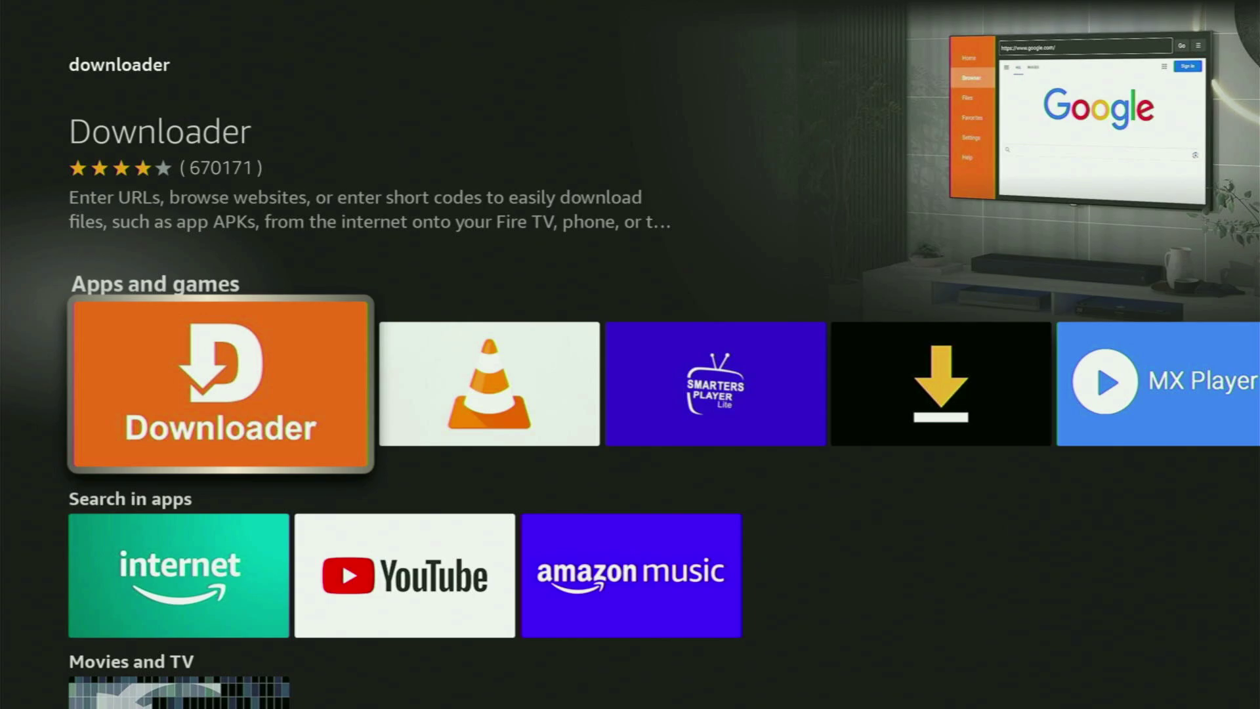
Browse the Apps and games results for Downloader, then return to the home screen.
key(Right)
key(Right)
key(Right)
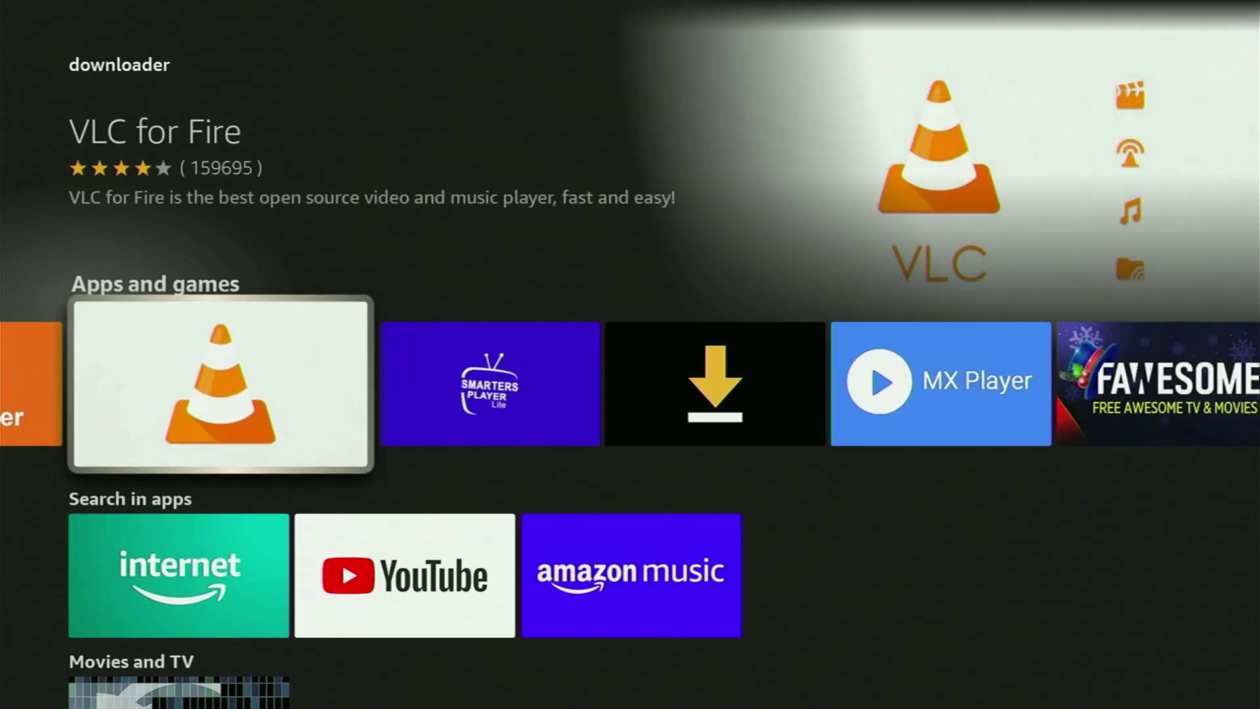
key(Right)
key(Right)
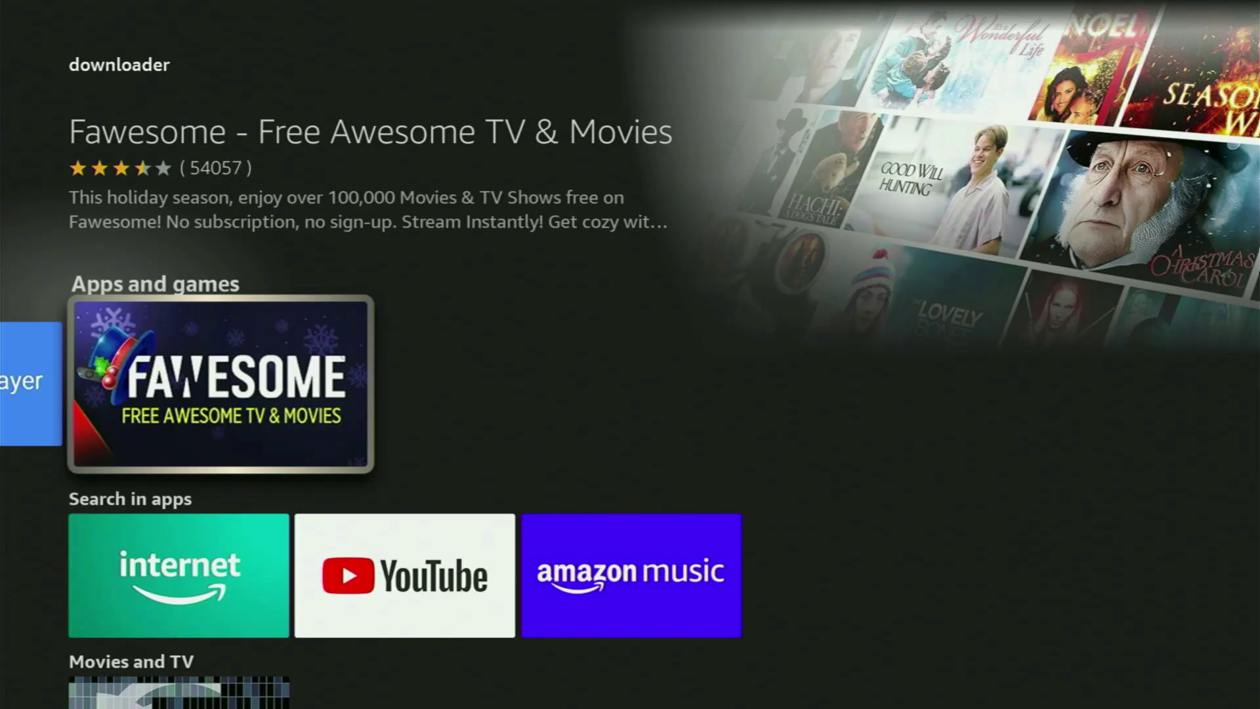
key(Down)
key(Home)
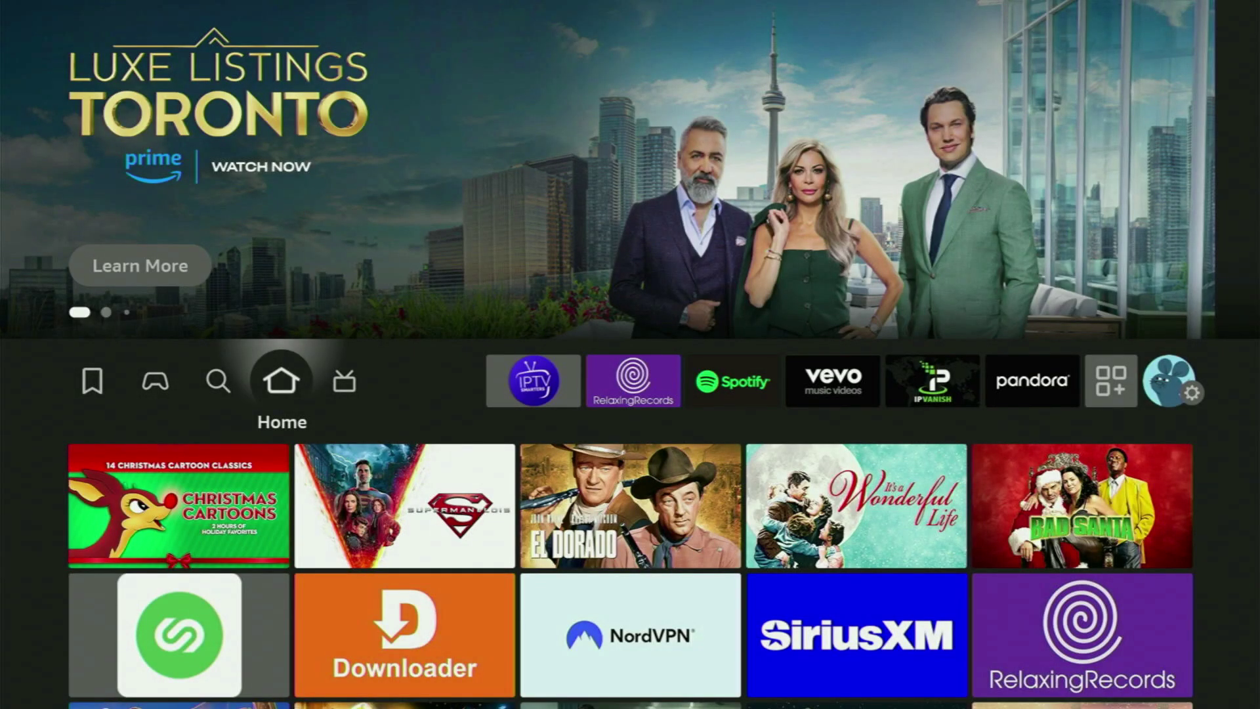
Open the My Fire TV section of the device settings.
key(Down)
key(Up)
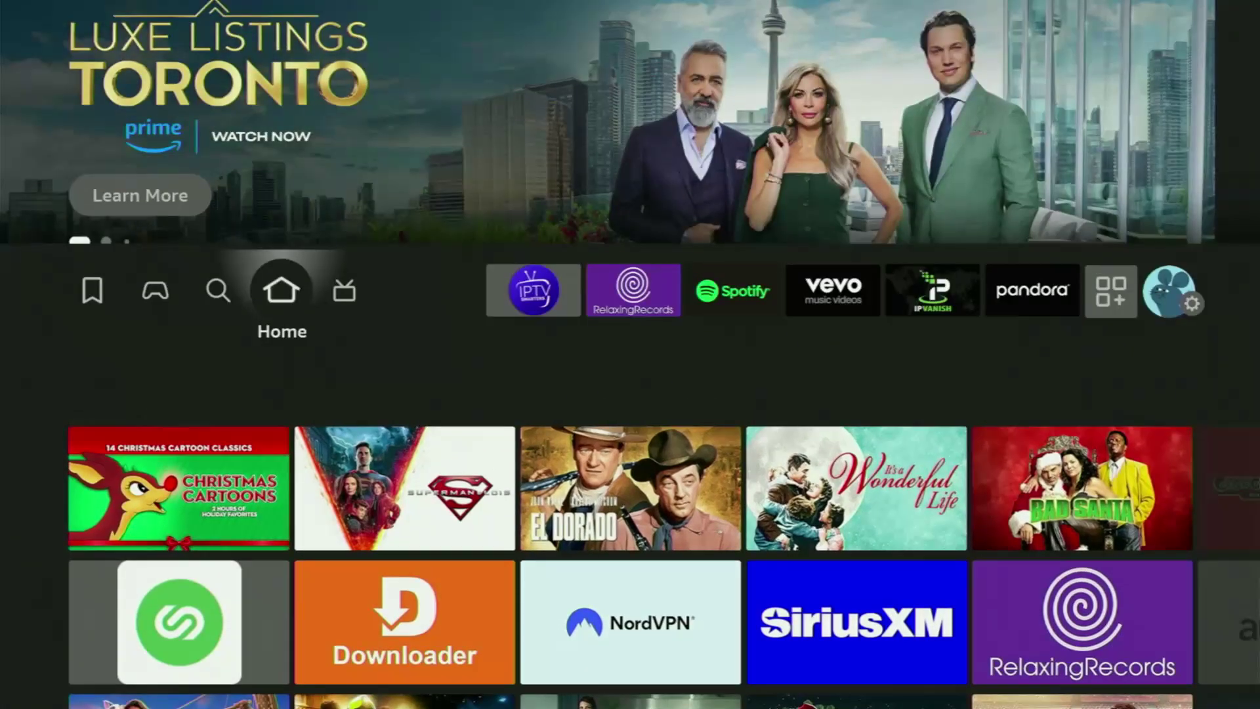
key(Right)
key(Right)
key(Right)
key(Right)
key(Right)
key(Right)
key(Right)
key(Right)
key(Right)
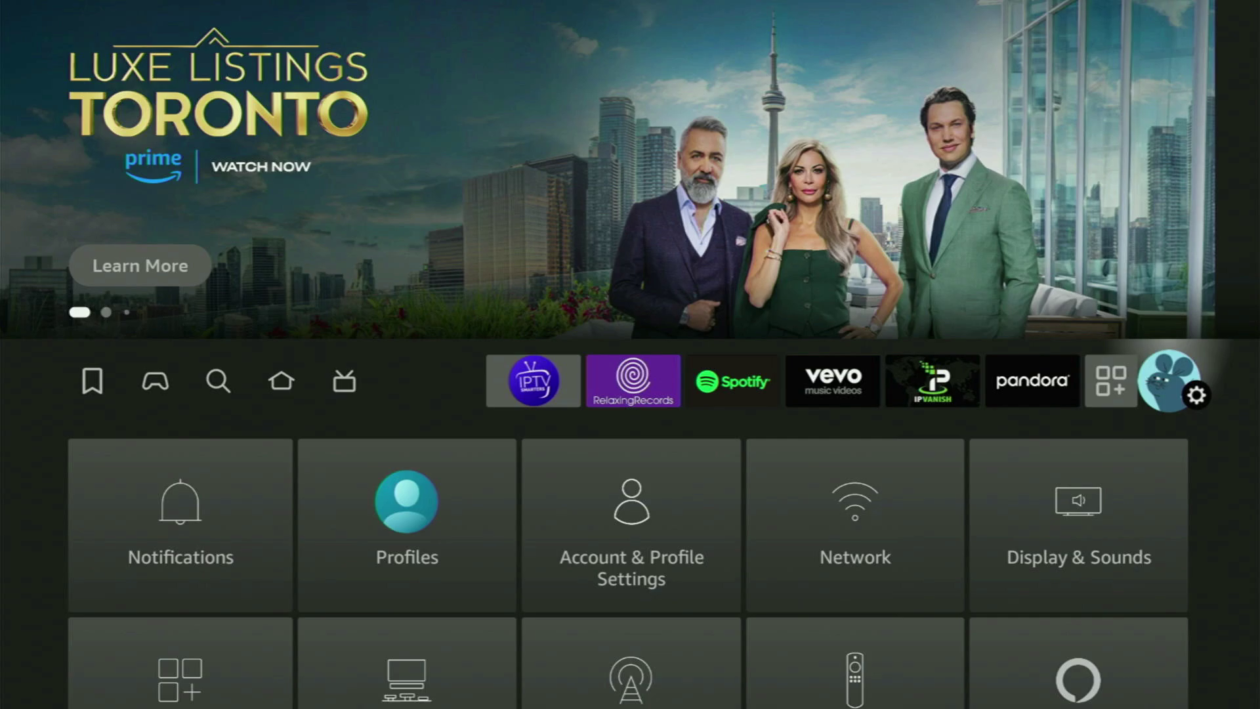
key(Down)
key(Down)
key(Down)
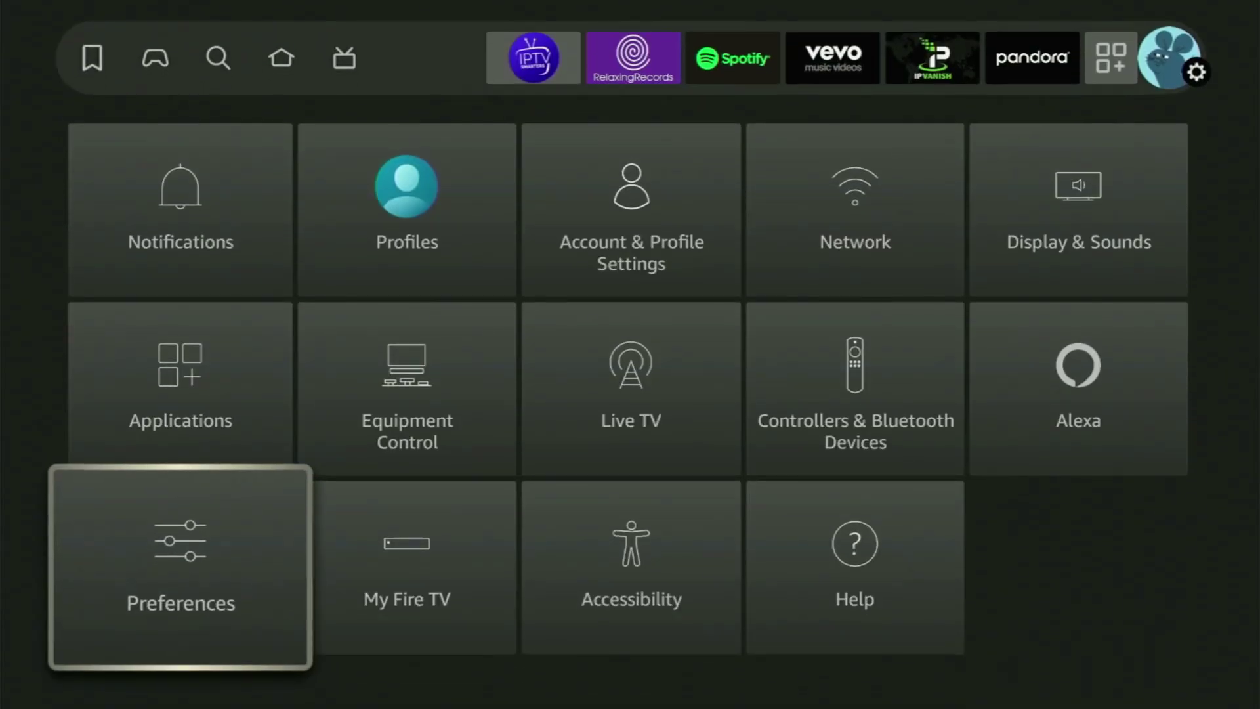
key(Right)
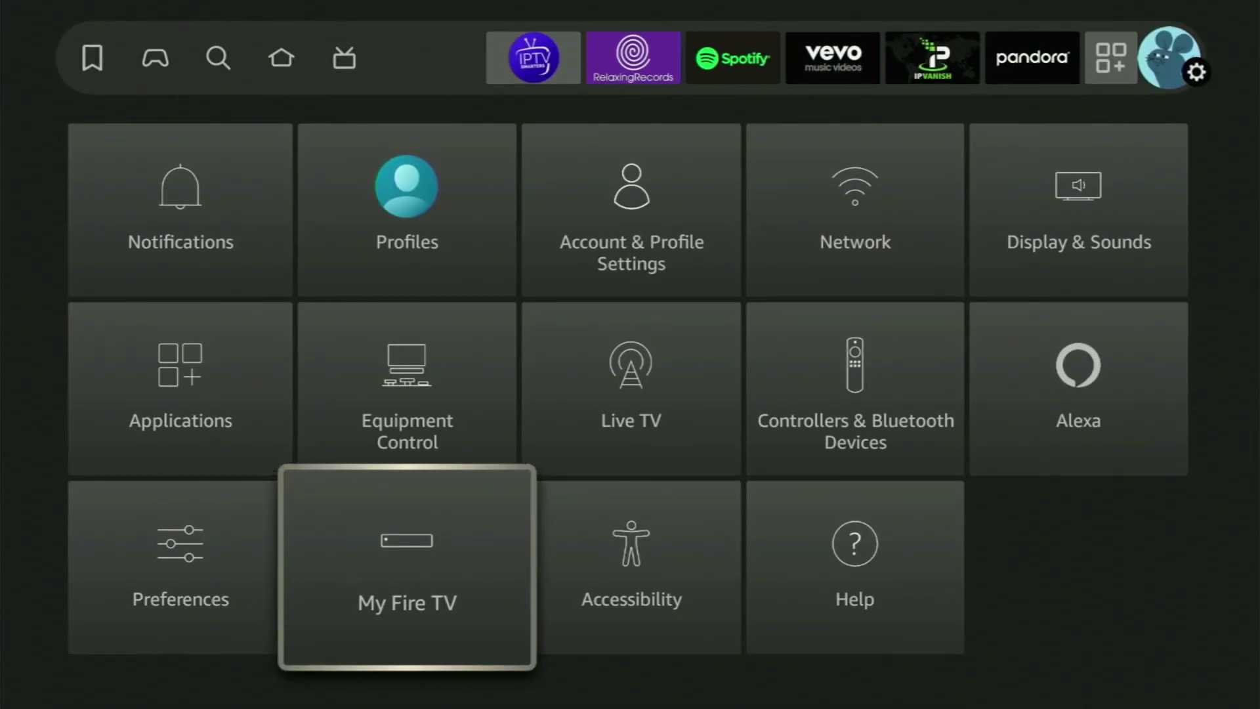
key(Return)
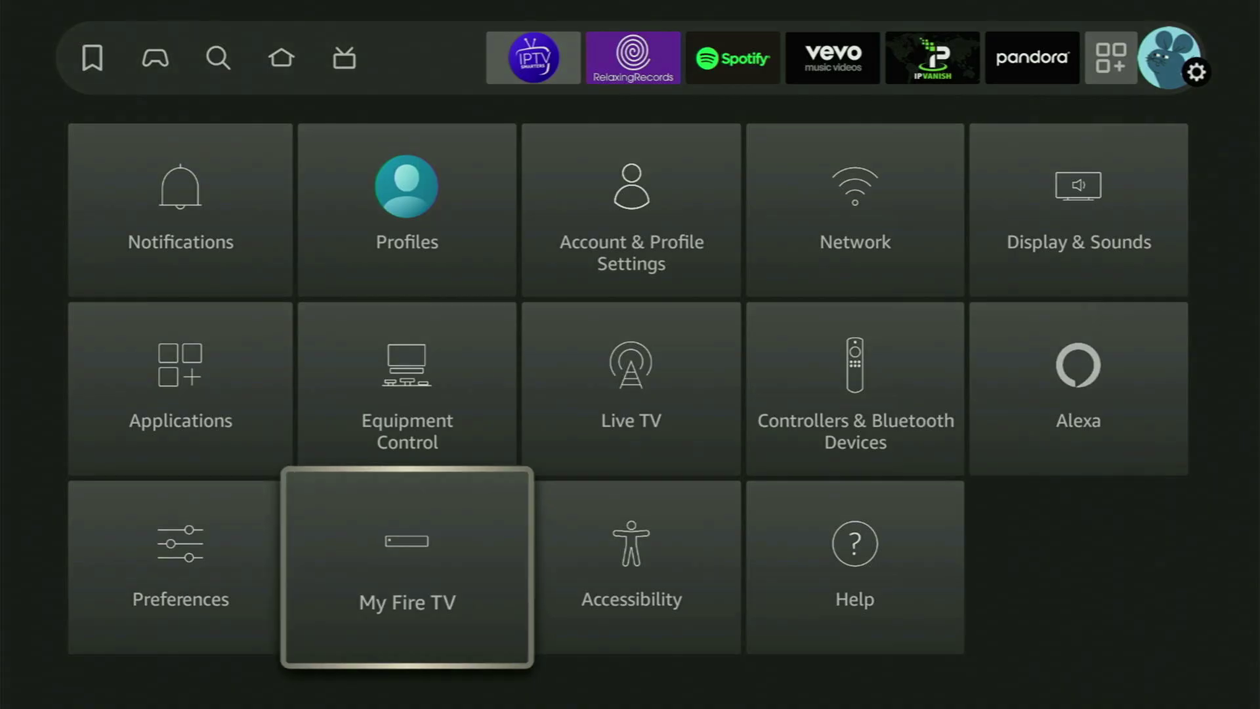
Look through the My Fire TV entries, checking whether Developer options is listed below About.
key(Up)
key(Up)
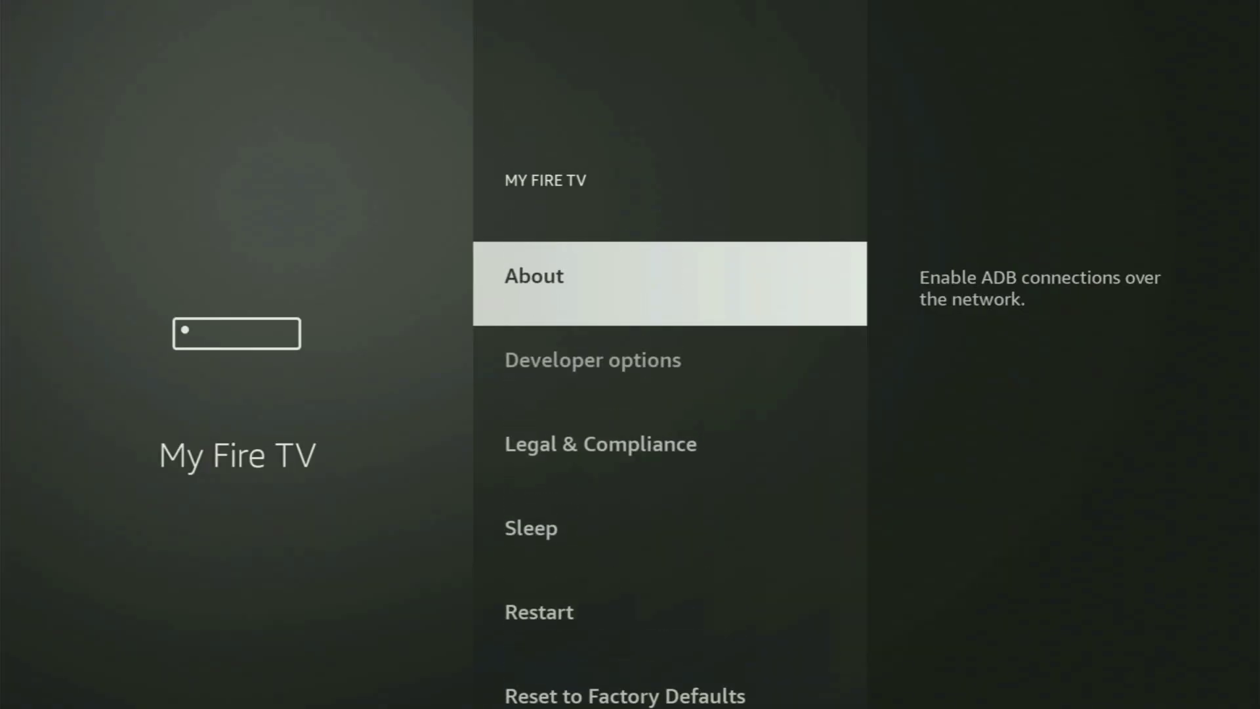
key(Down)
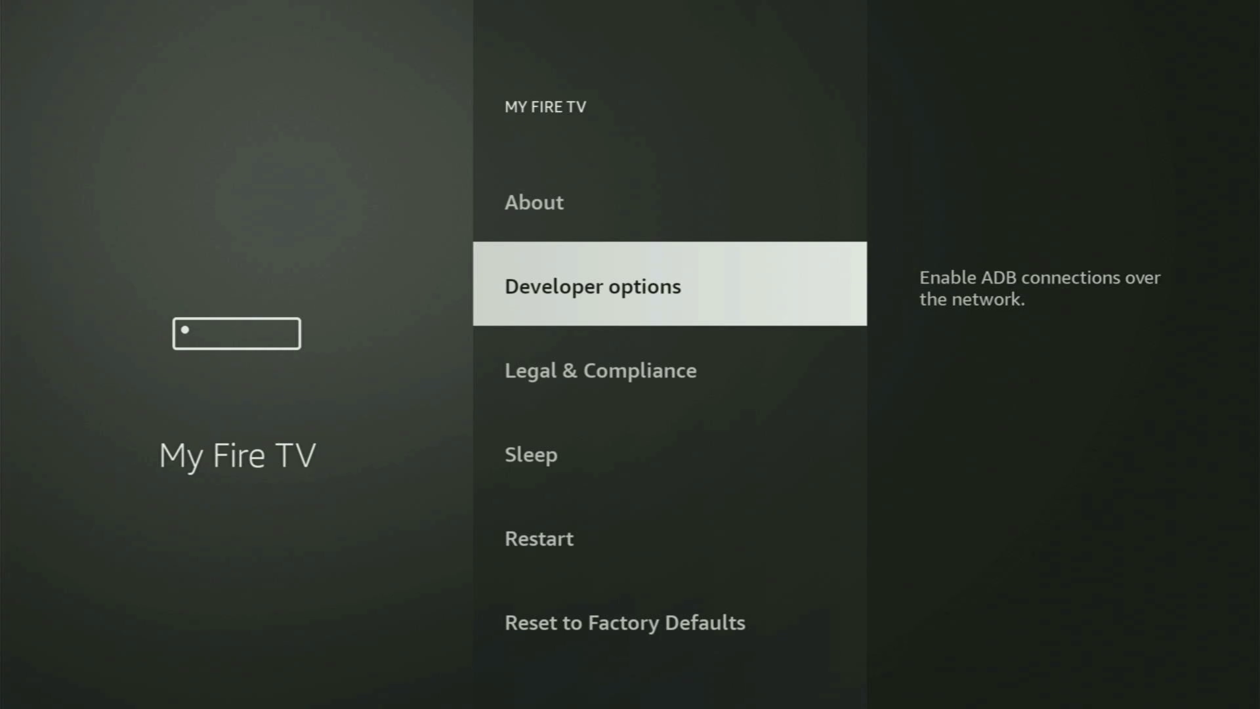
key(Down)
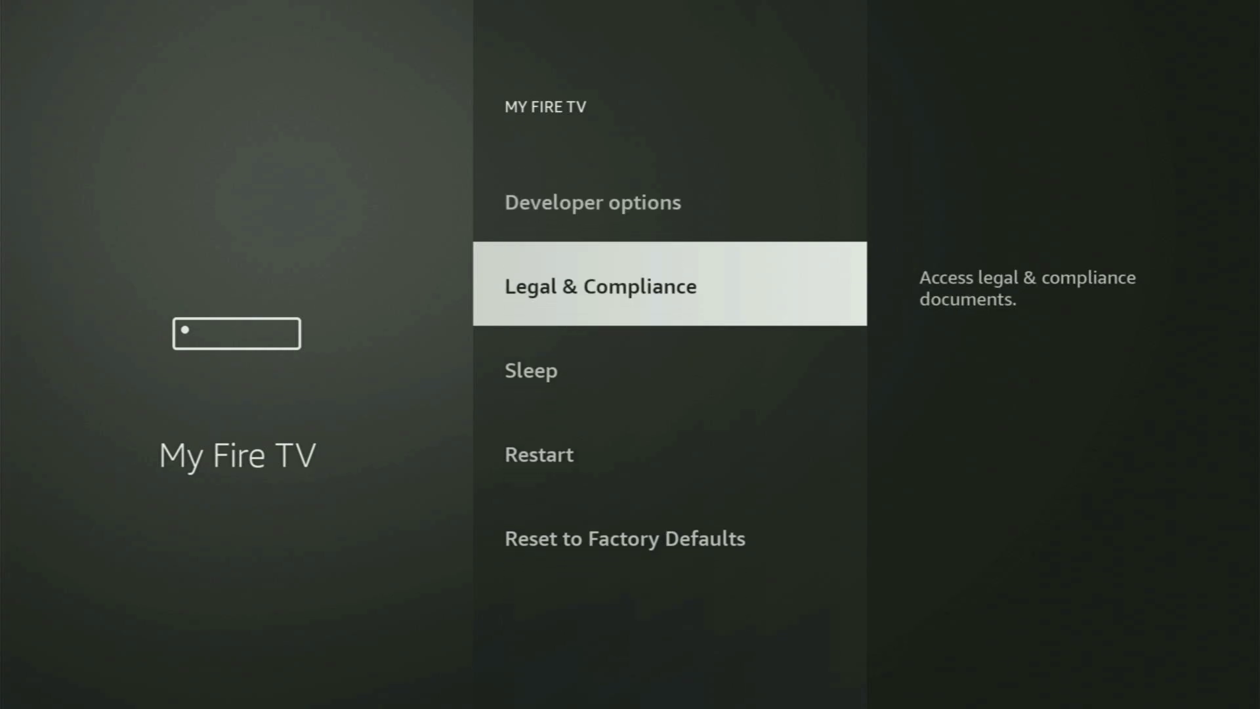
key(Down)
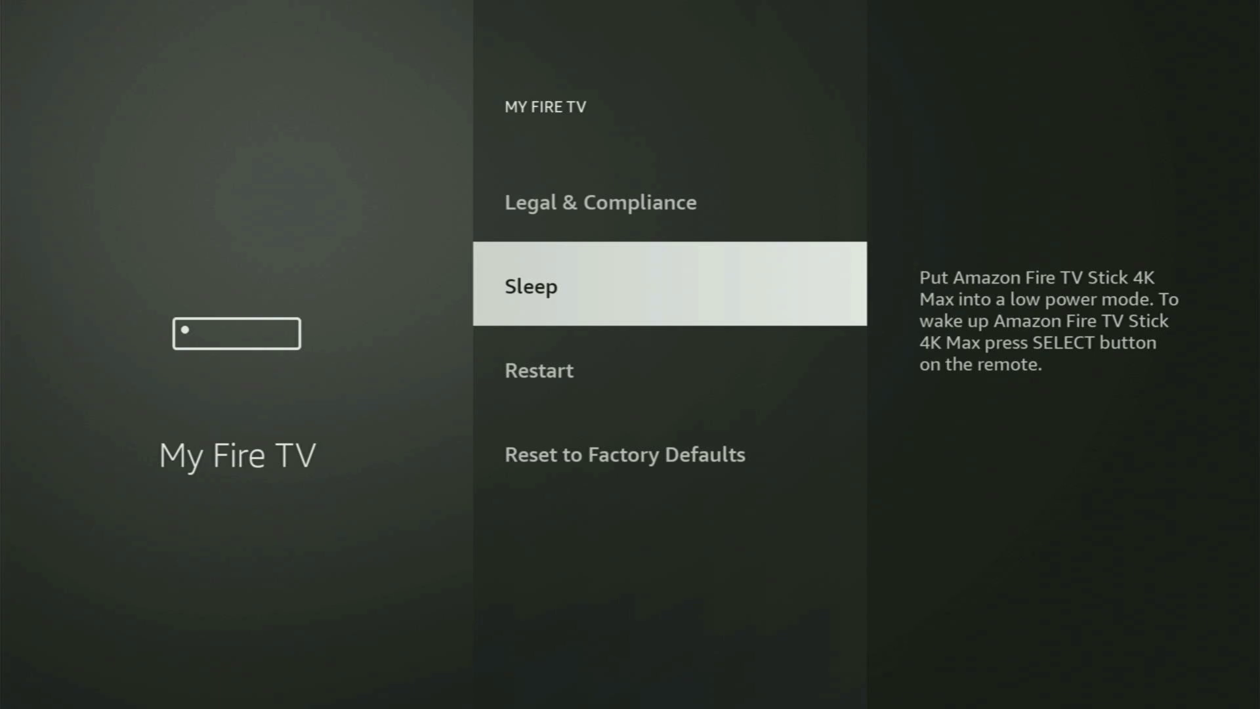
key(Up)
key(Up)
key(Up)
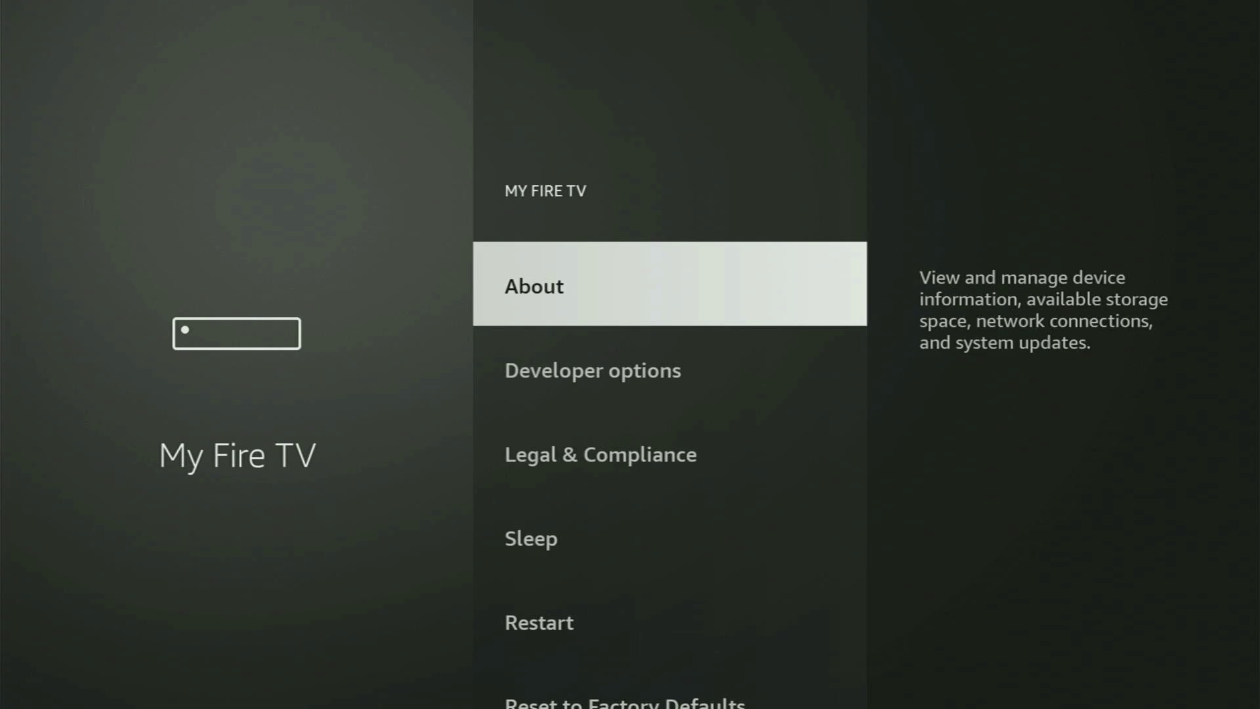
key(Down)
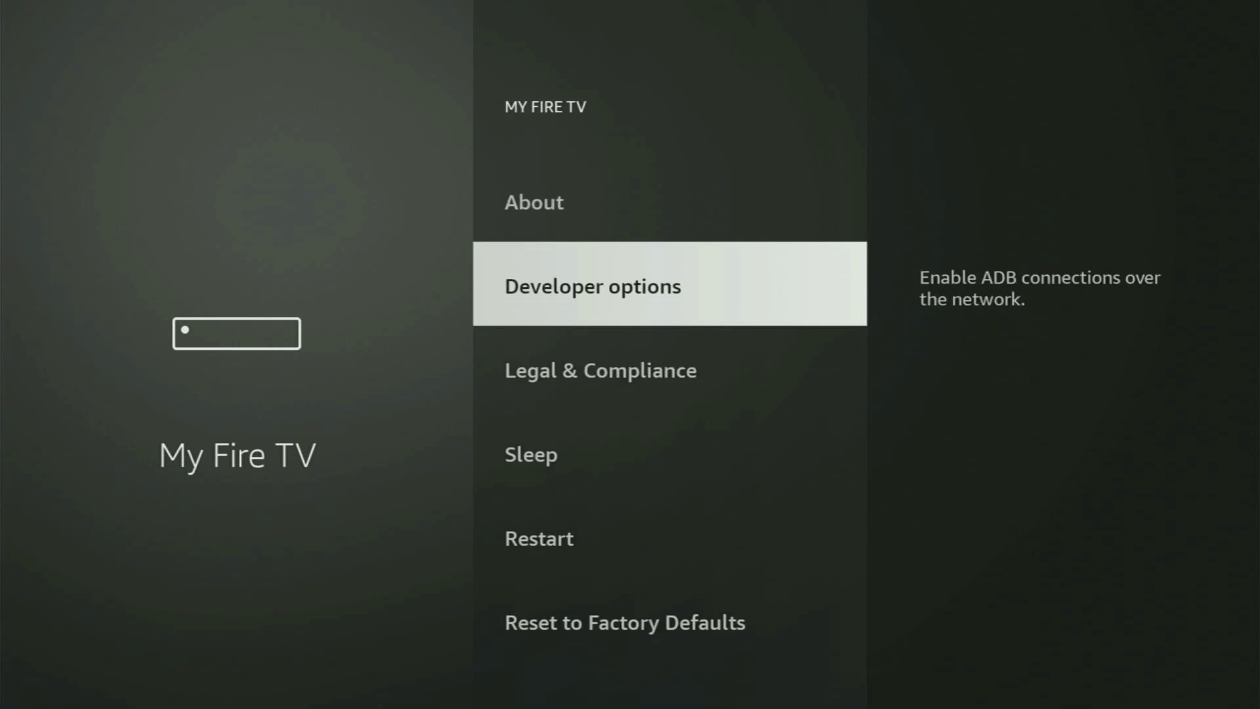
key(Down)
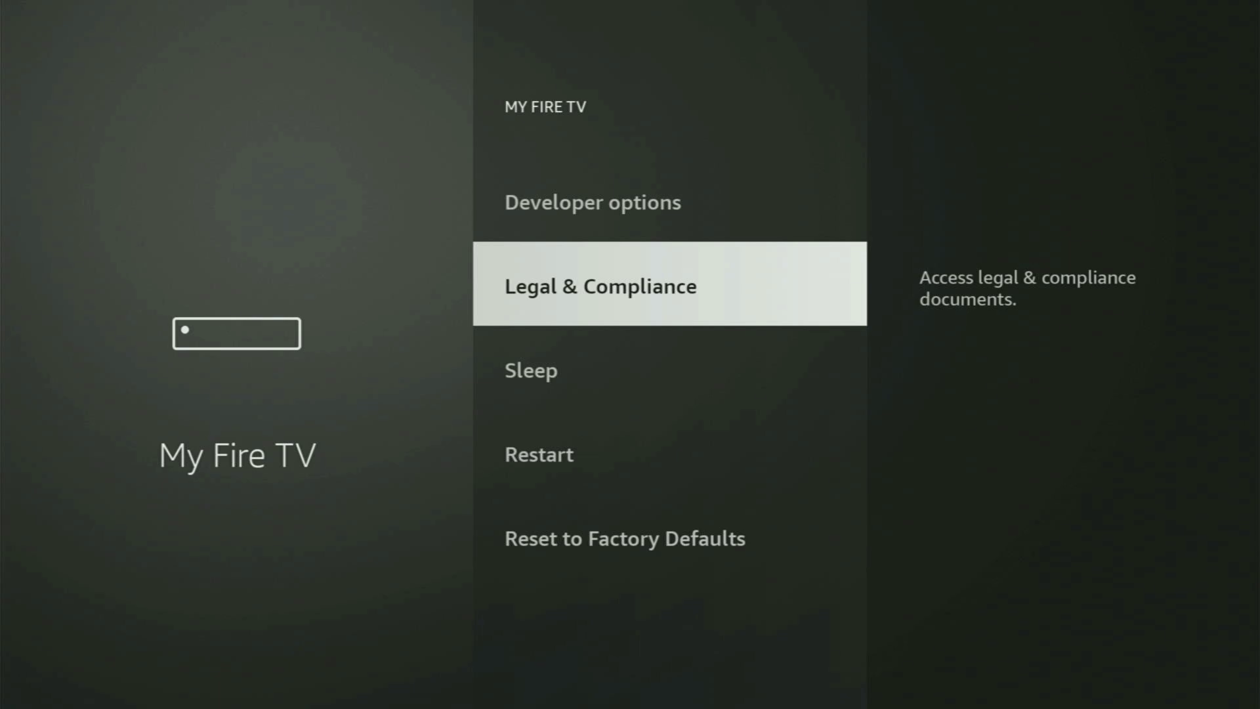
key(Up)
key(Up)
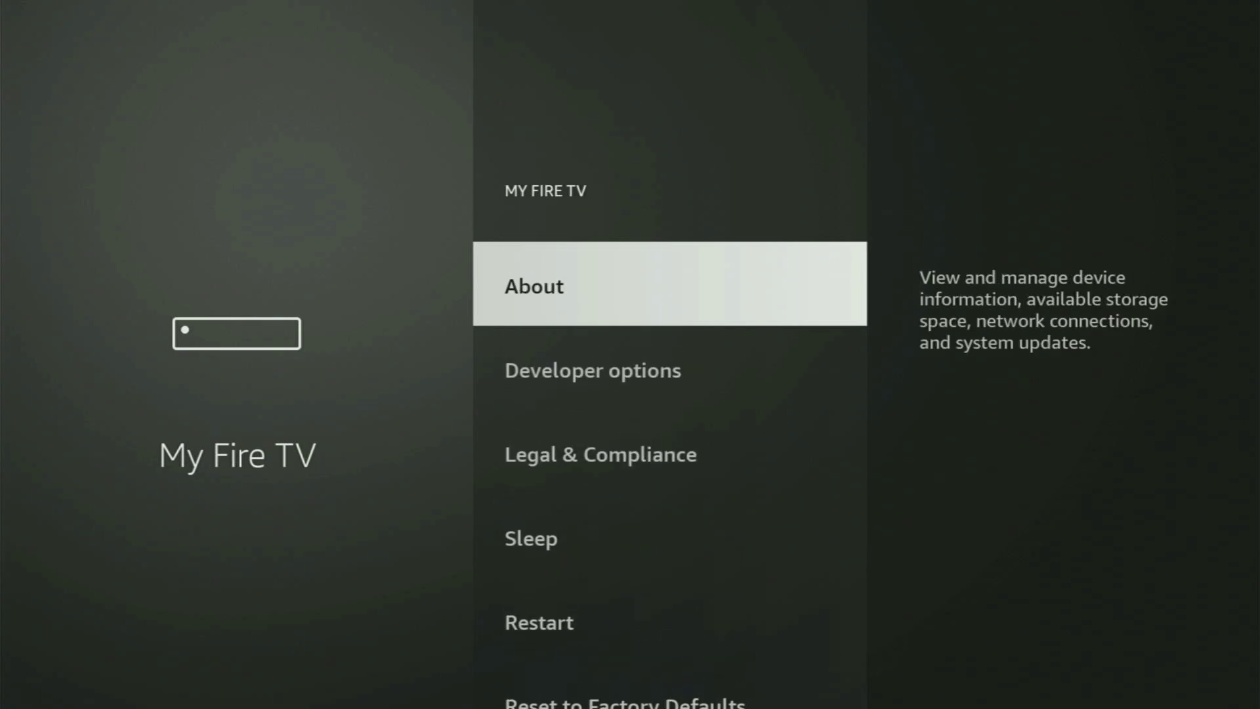
In About, select the Fire TV Stick 4K Max entry repeatedly to unlock developer options, and return to My Fire TV.
key(Return)
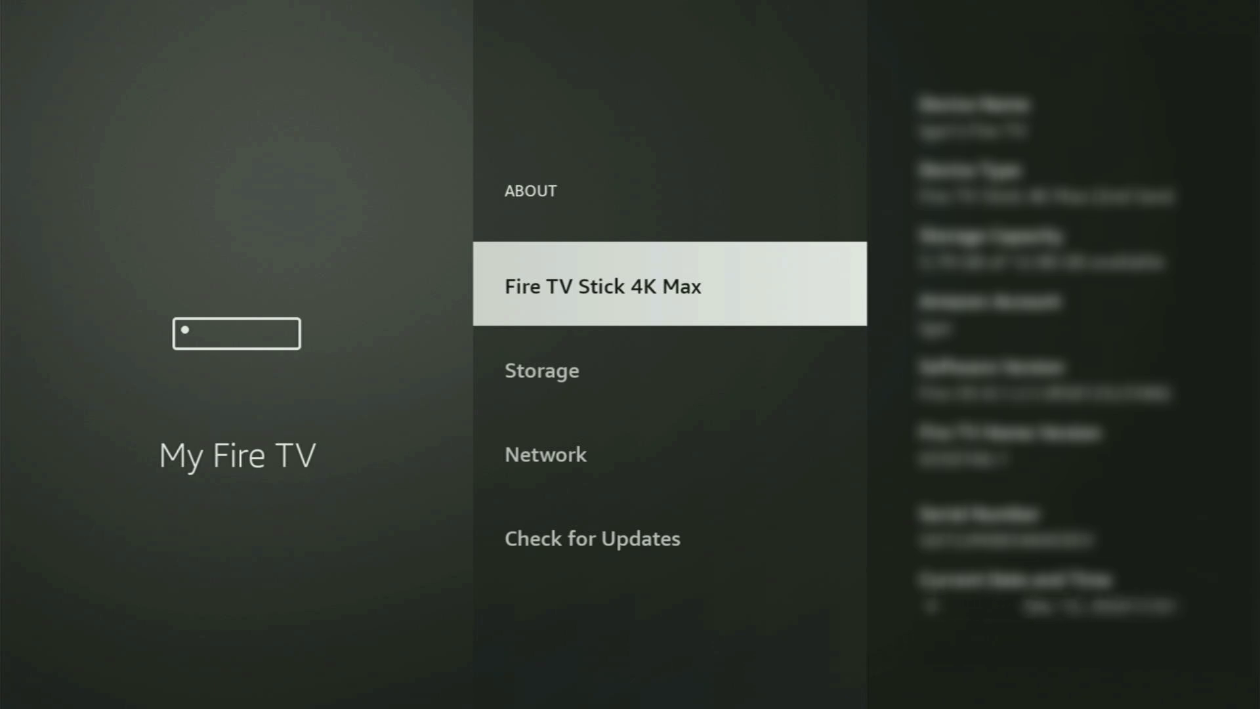
key(Return)
key(Return)
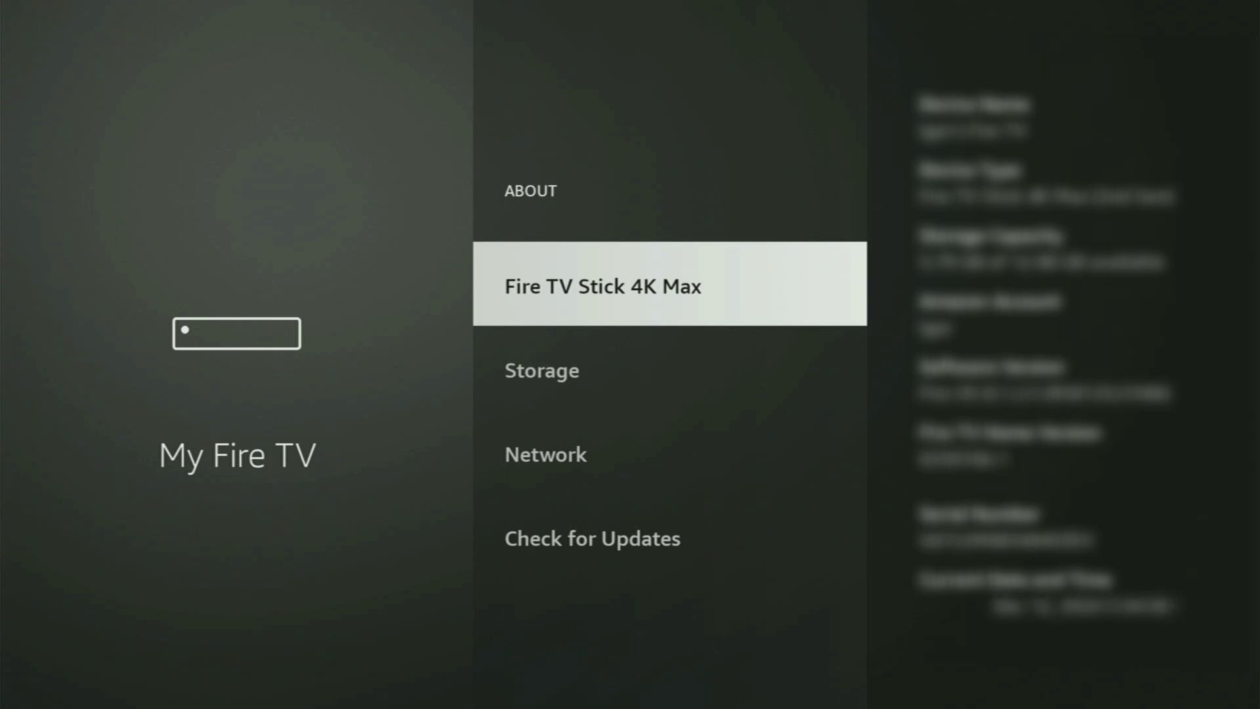
key(Escape)
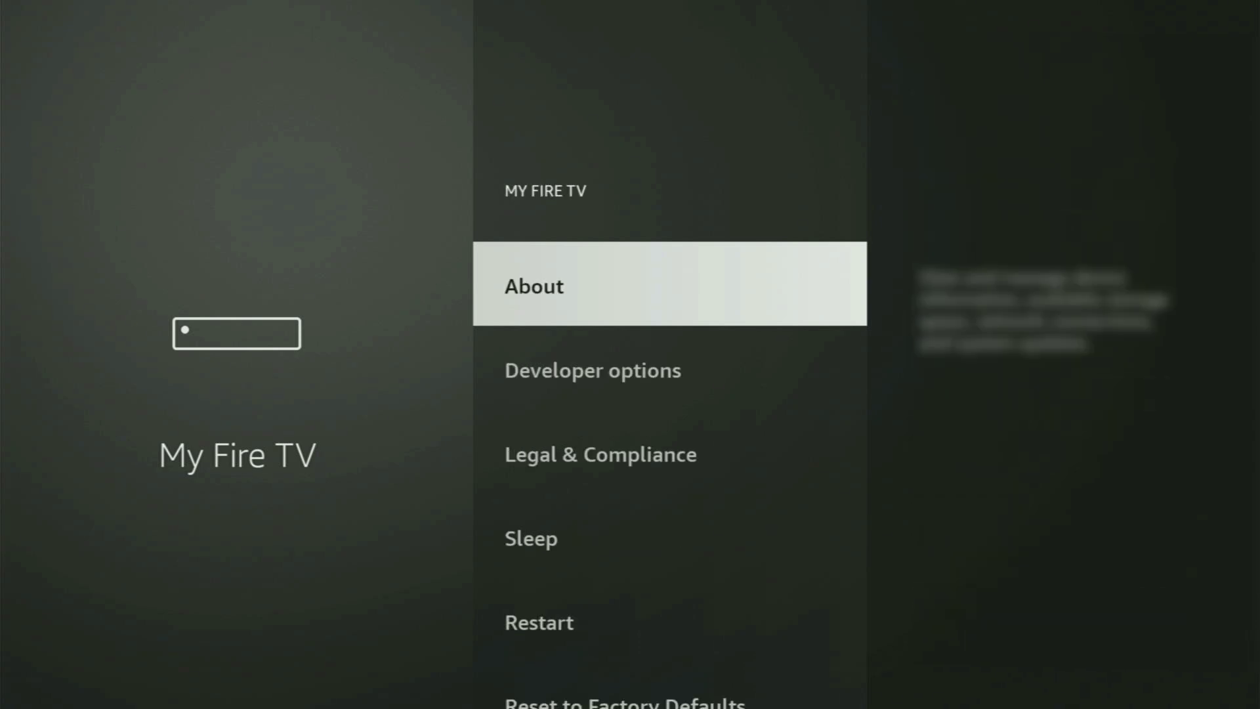
Turn on ADB debugging in Developer options.
key(Down)
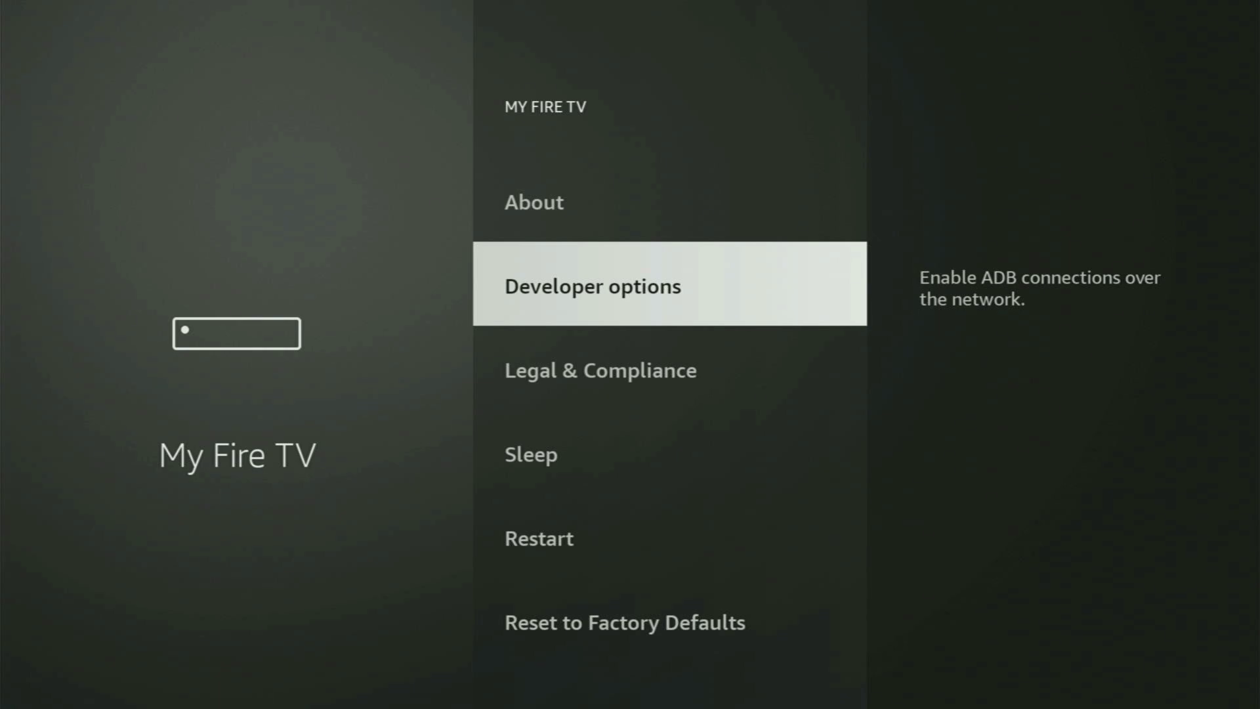
key(Return)
key(Return)
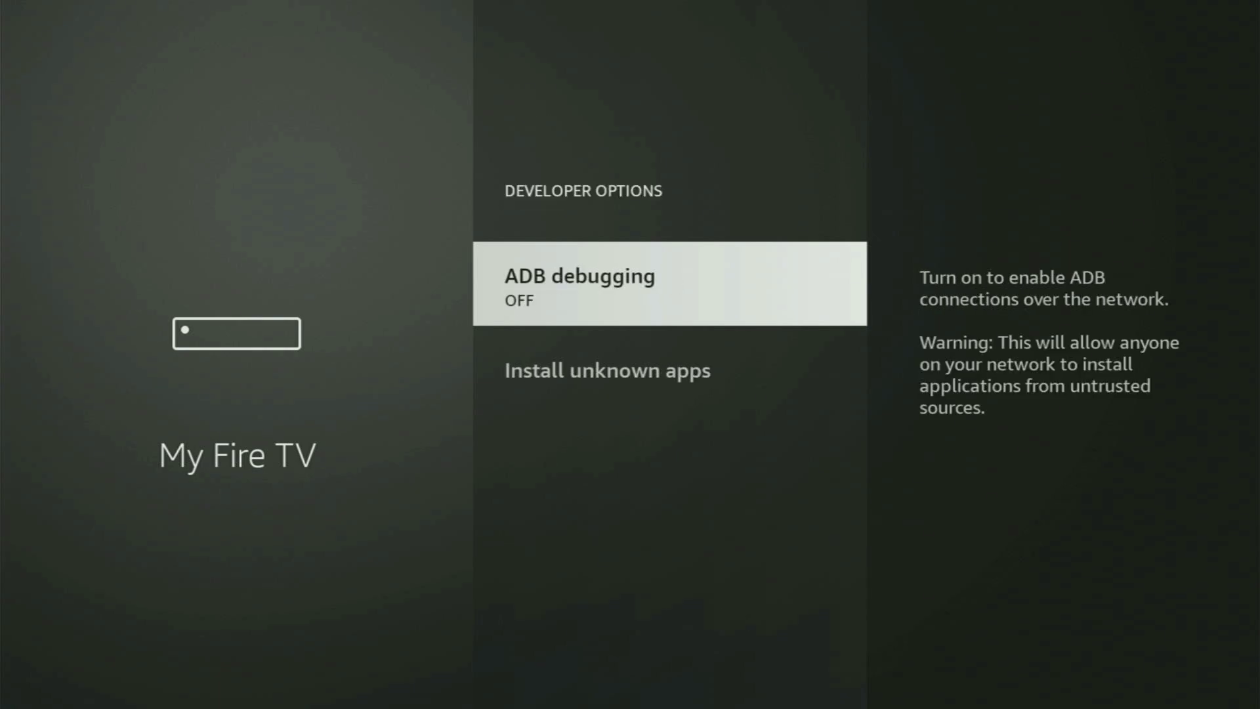
key(Return)
Open Install unknown apps and switch Downloader's permission off and back on.
key(Down)
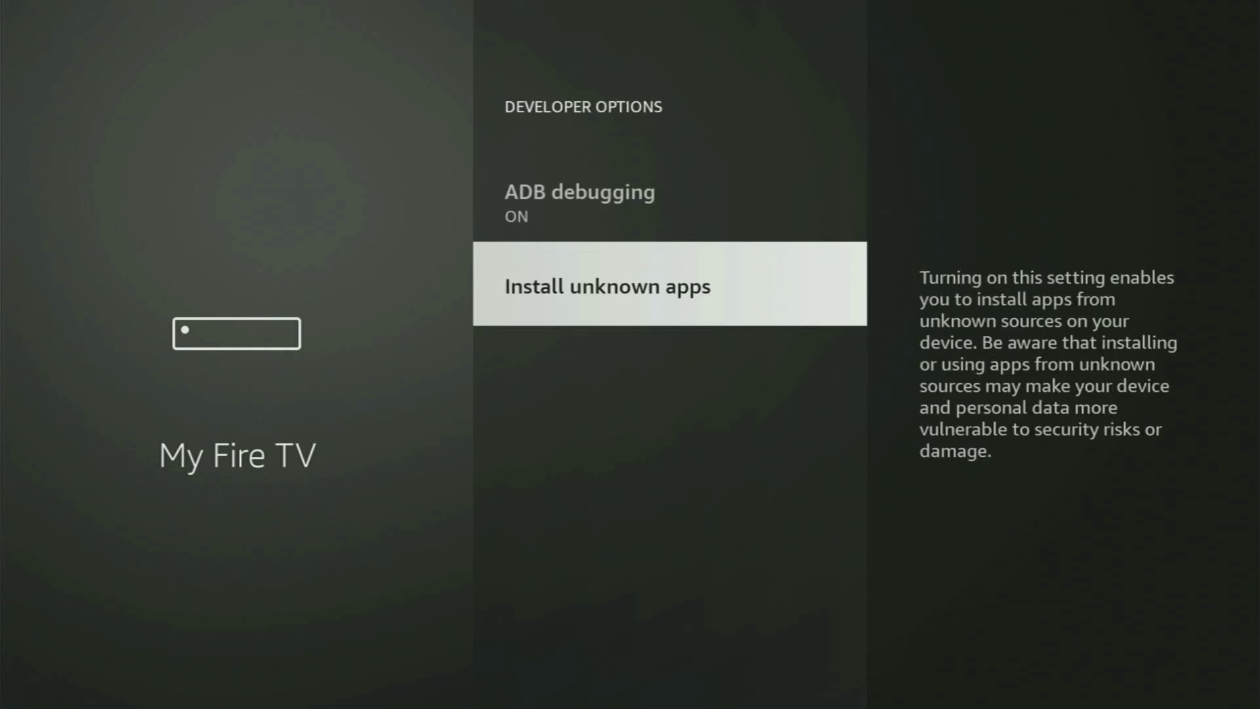
key(Return)
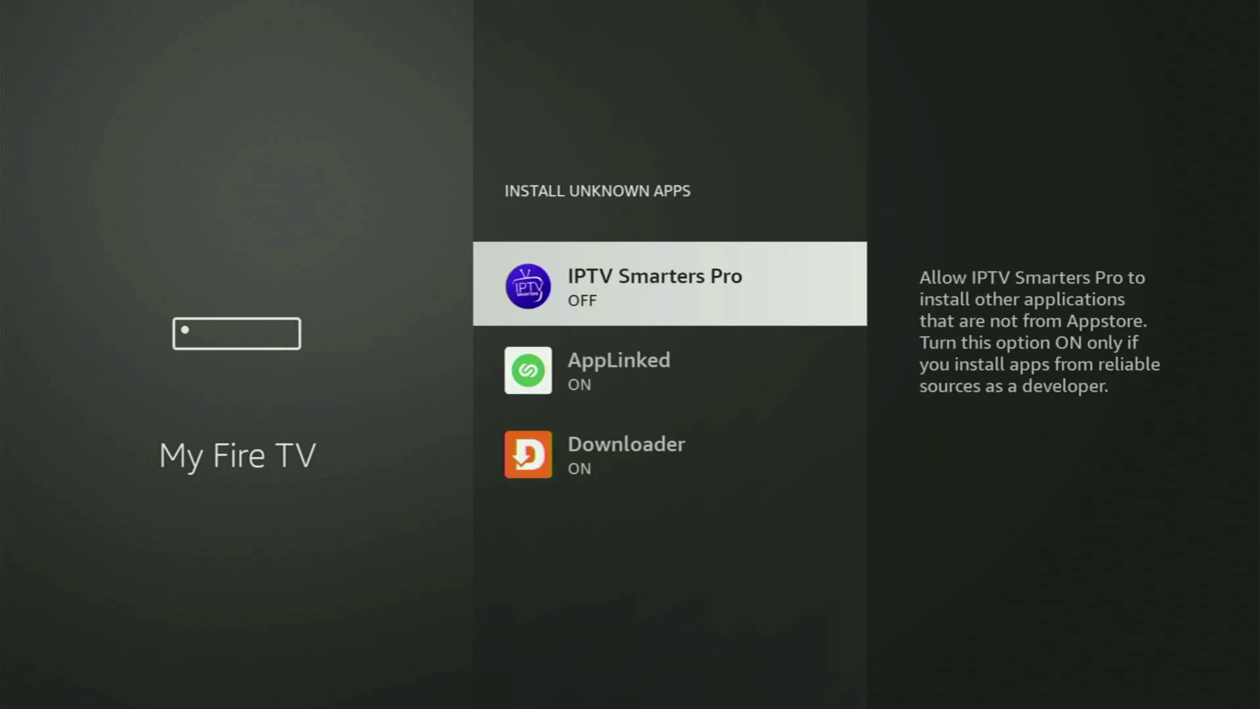
key(Down)
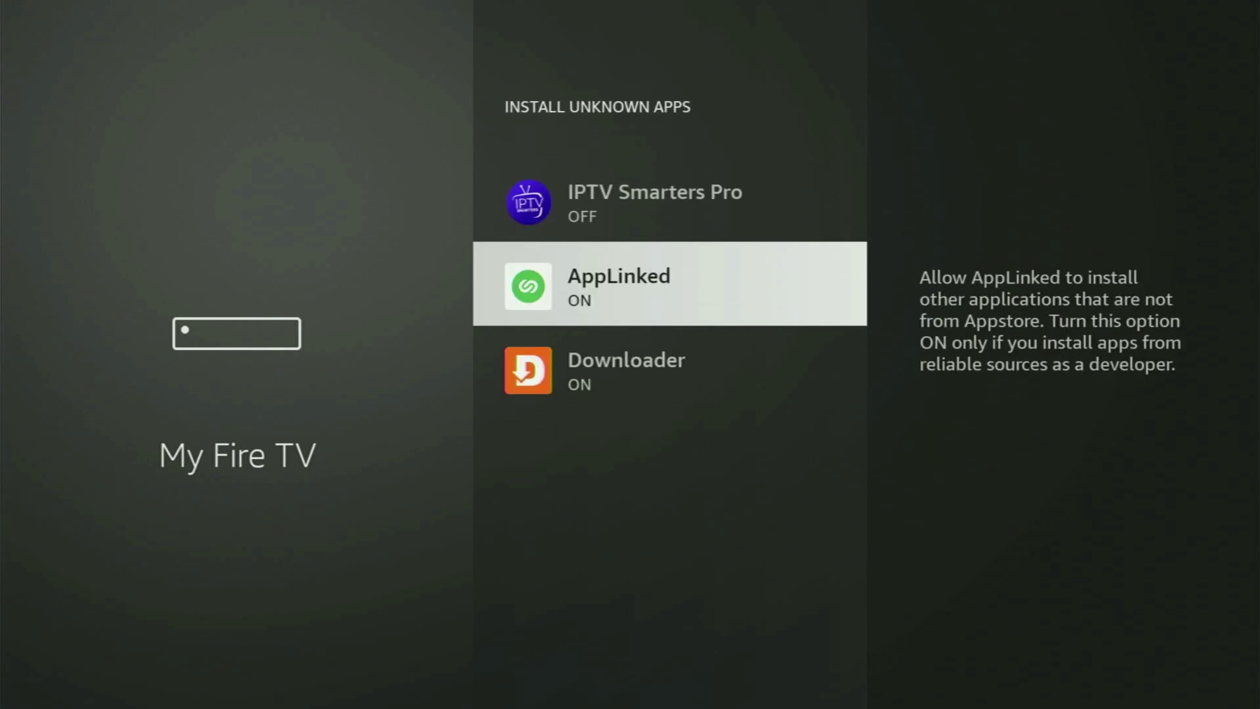
key(Down)
key(Return)
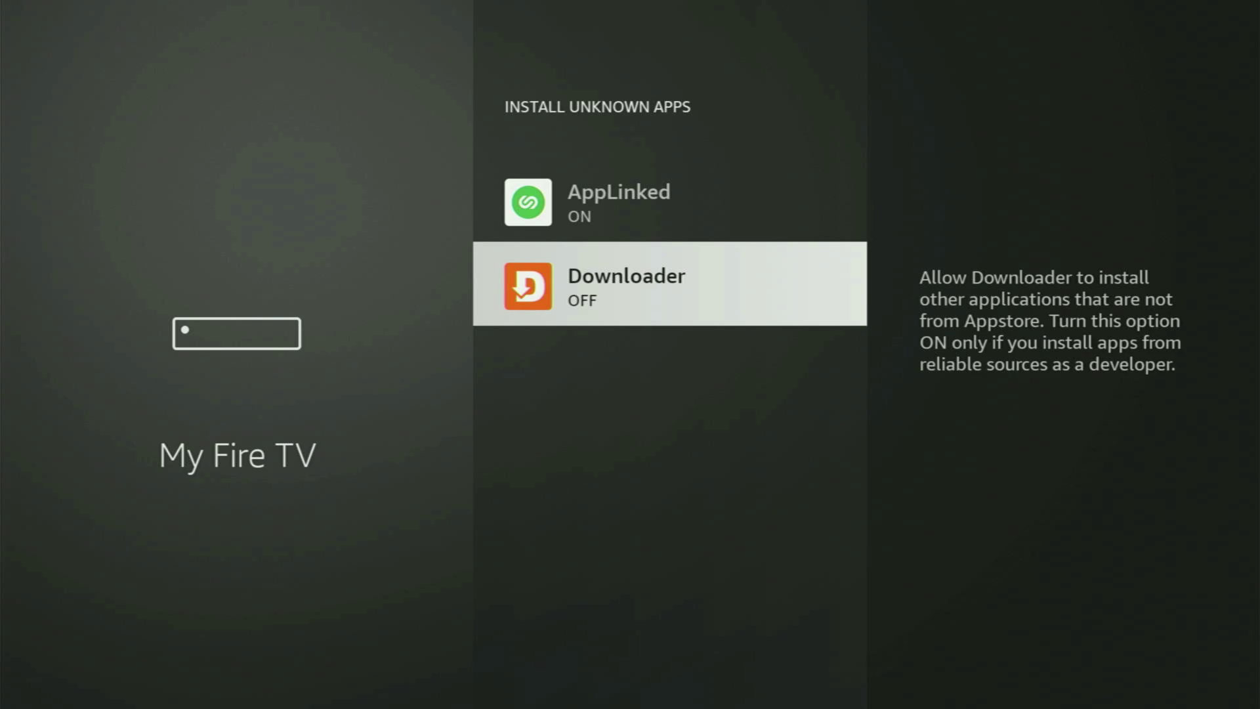
key(Return)
key(Up)
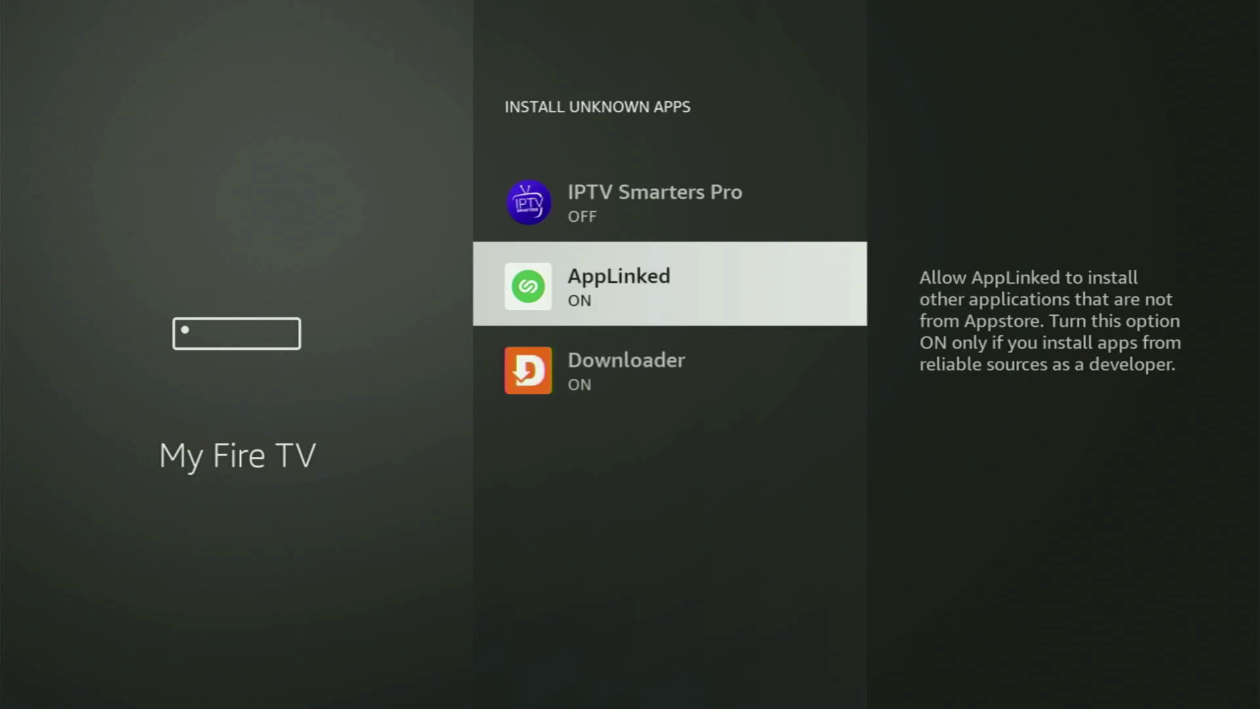
Leave the unknown-apps settings for the home screen and open the full list of apps and channels.
key(Up)
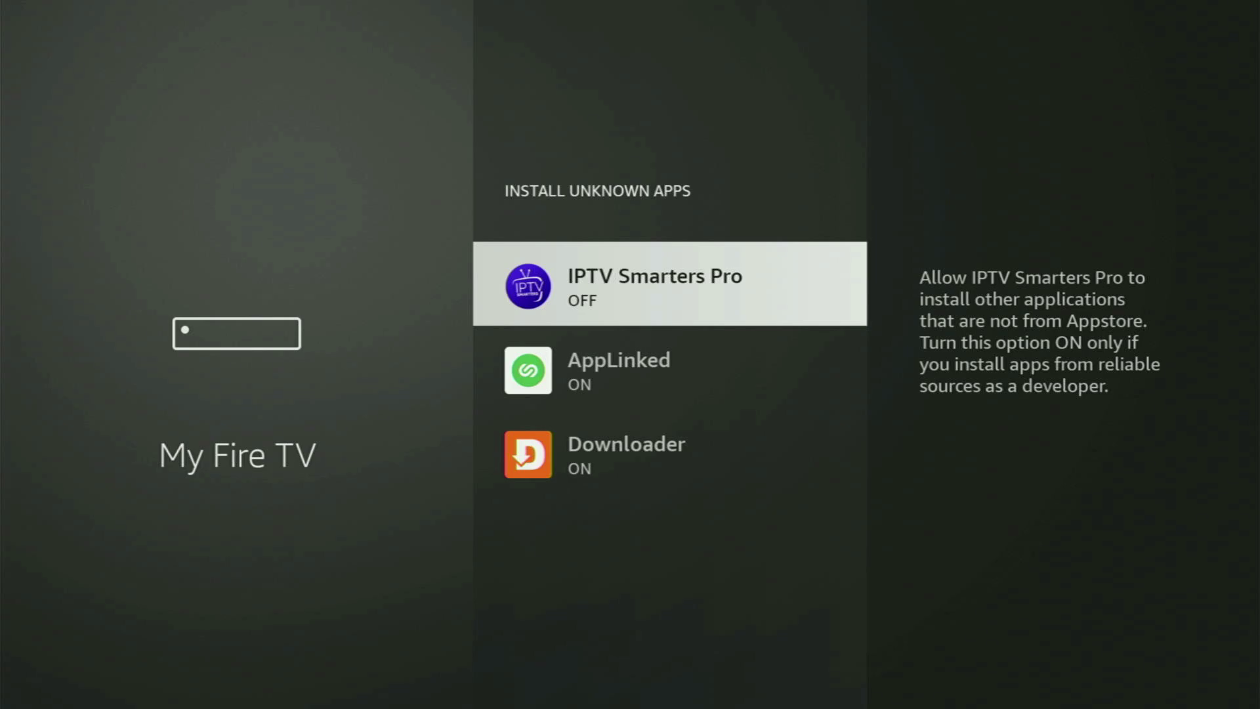
key(Home)
key(Right)
key(Right)
key(Right)
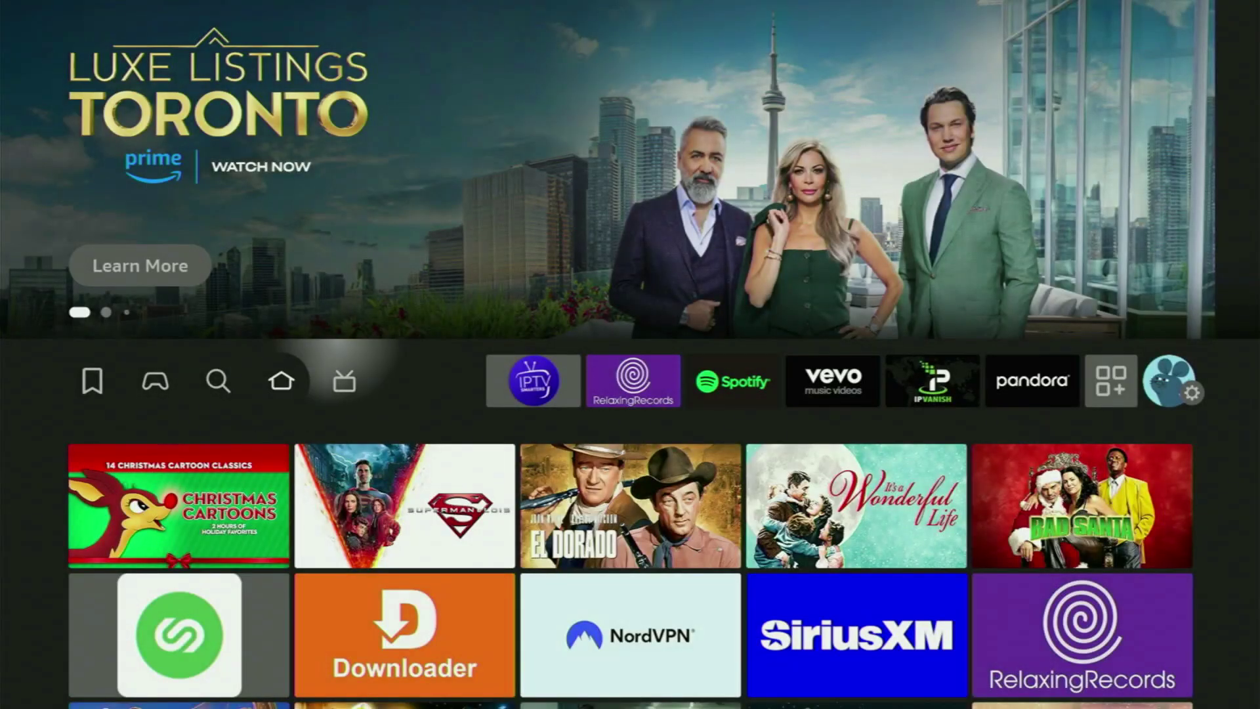
key(Right)
key(Right)
key(Right)
key(Right)
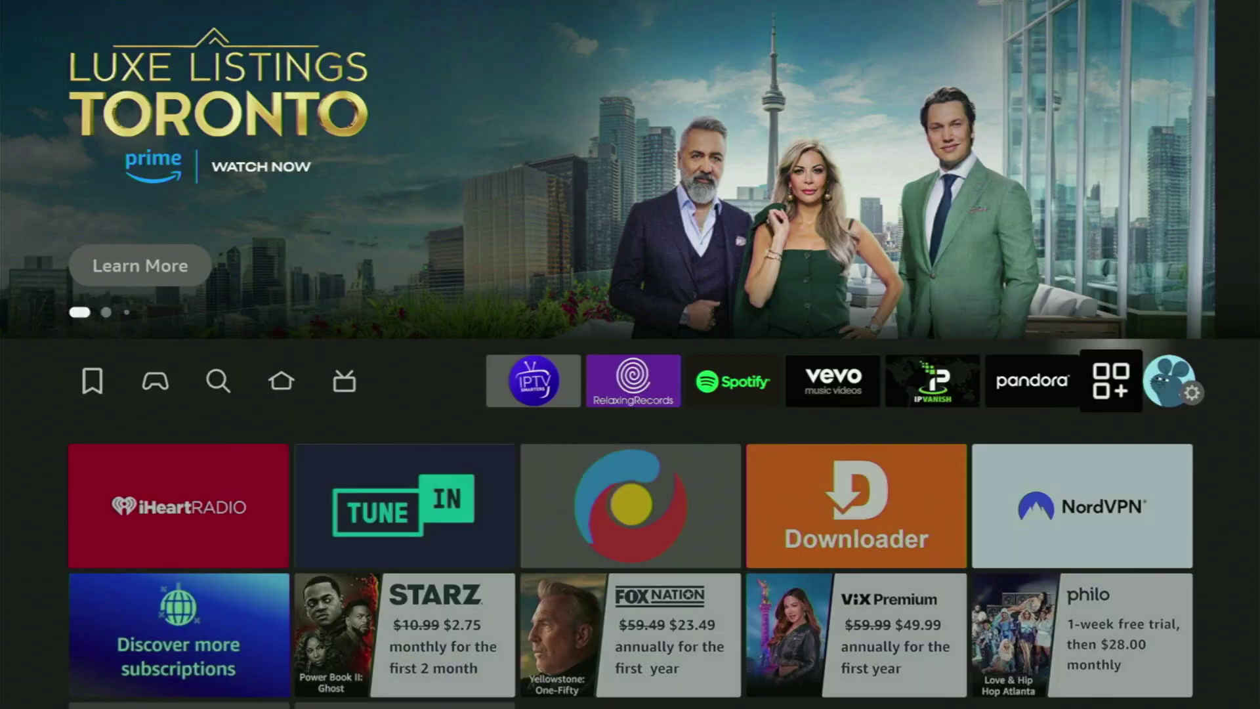
key(Return)
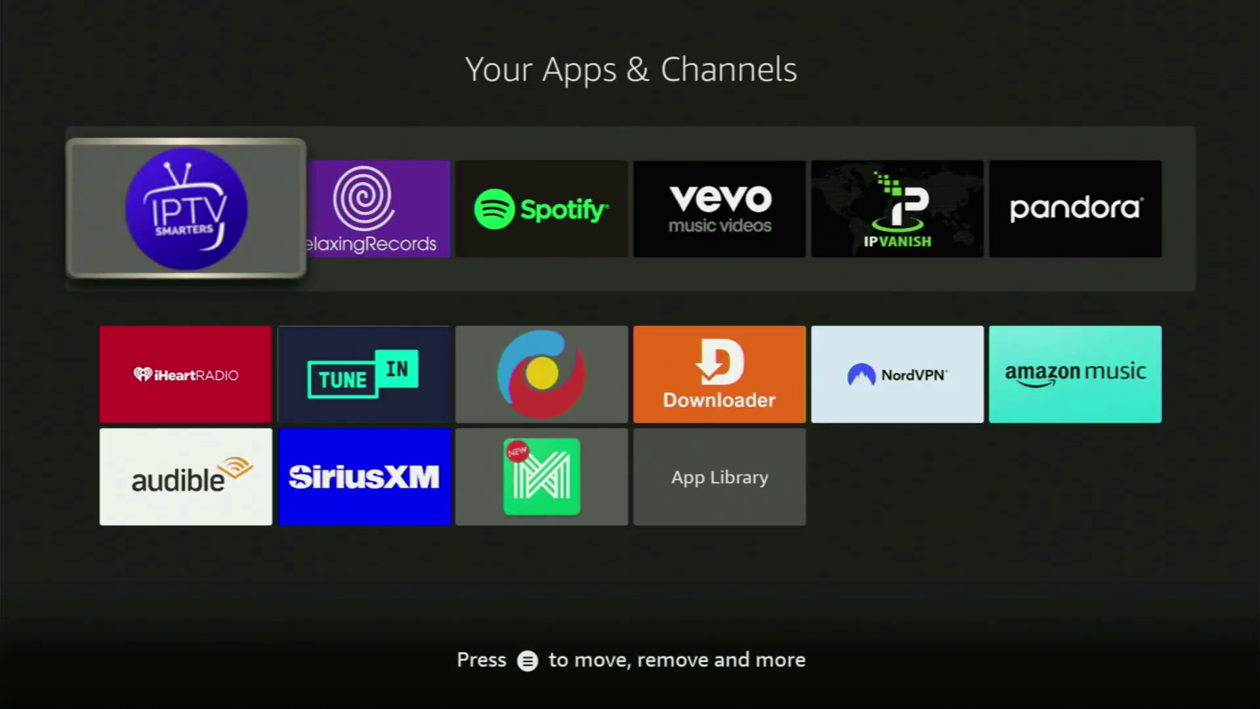
Launch NordVPN from Your Apps & Channels.
key(Down)
key(Right)
key(Right)
key(Right)
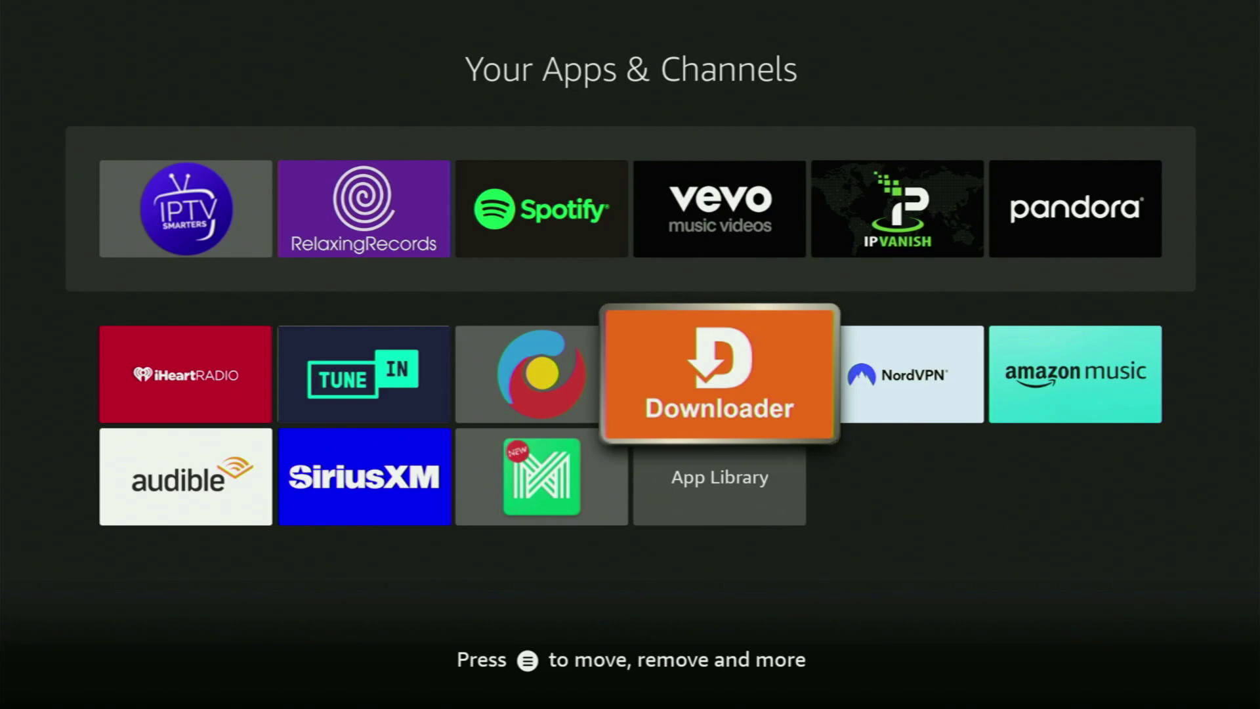
key(Right)
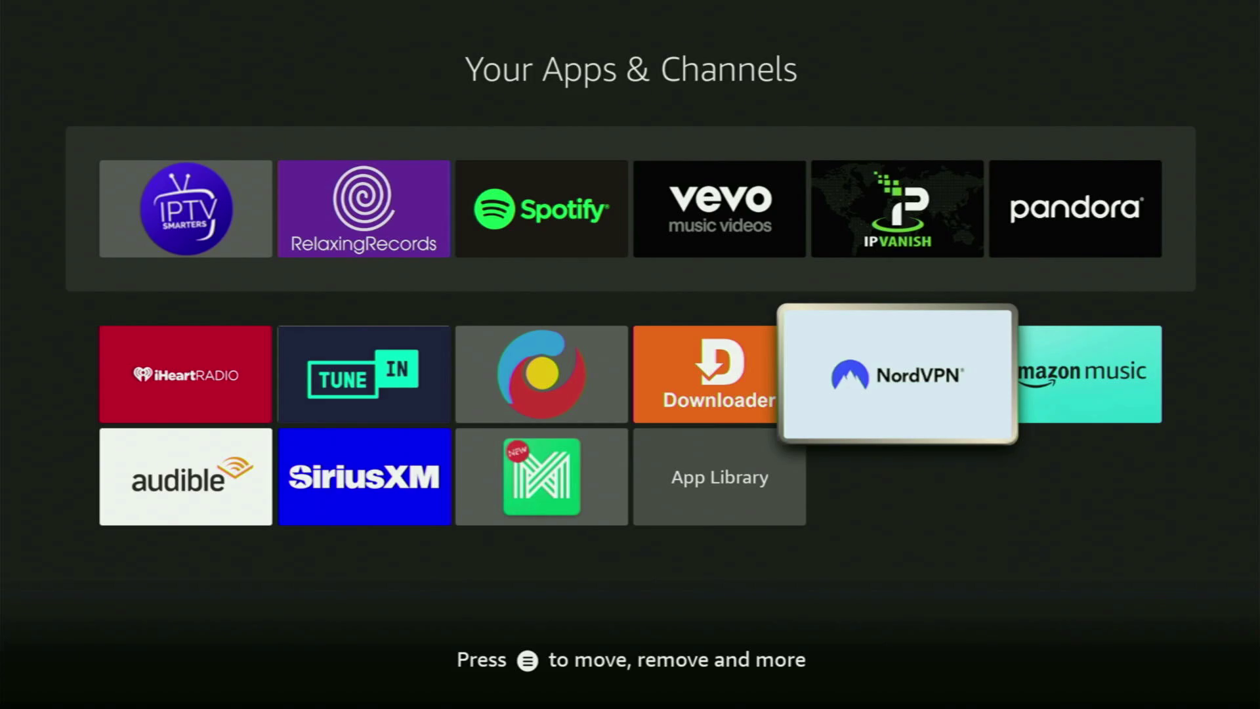
key(Return)
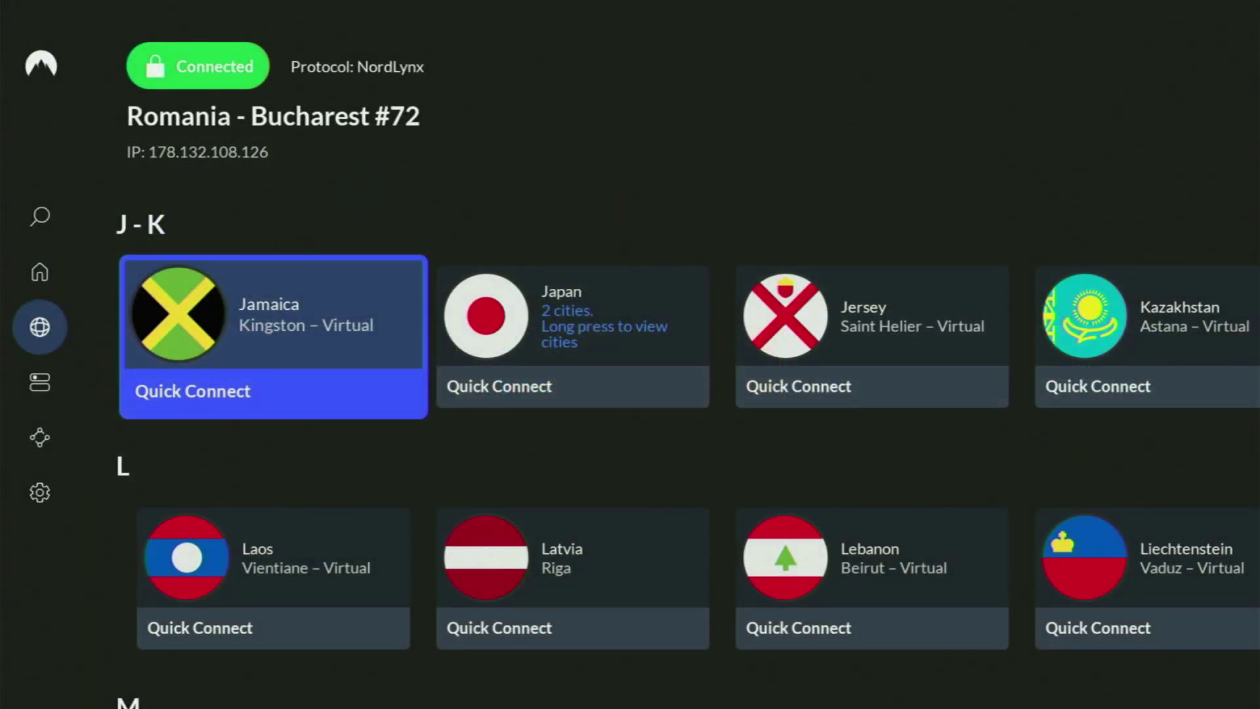
Look through the VPN's country list from the J - K group down to the U - V group, including the United States entry.
key(Down)
key(Down)
key(Down)
key(Down)
key(Down)
key(Down)
key(Down)
key(Down)
key(Down)
key(Right)
key(Right)
key(Right)
key(Right)
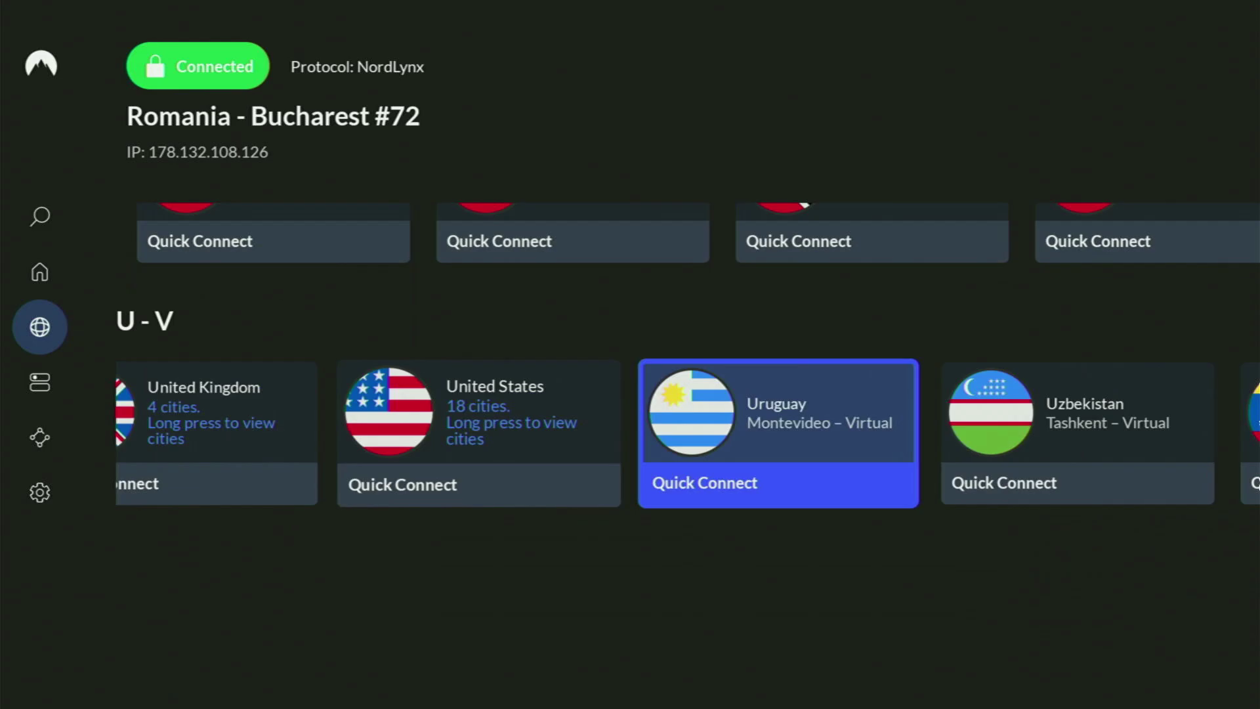
key(Right)
key(Right)
key(Right)
Look back up through the VPN's country list from the U - V group to the C group.
key(Up)
key(Up)
key(Up)
key(Up)
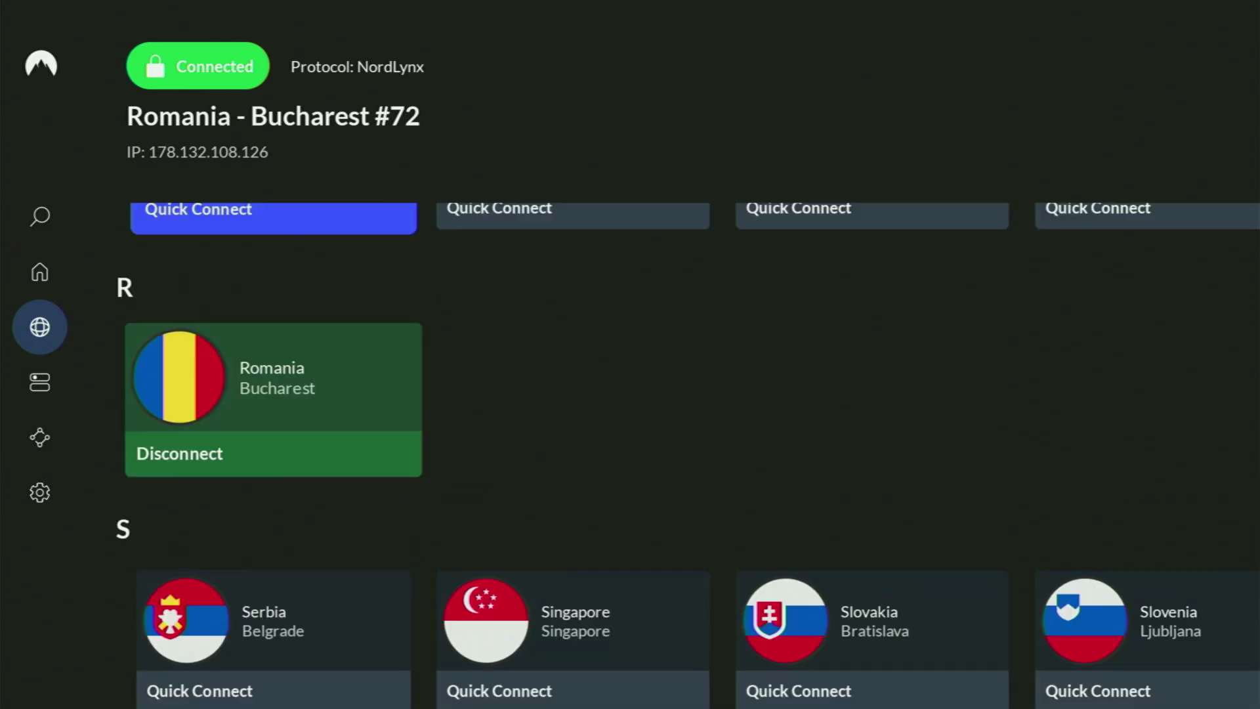
key(Up)
key(Up)
key(Up)
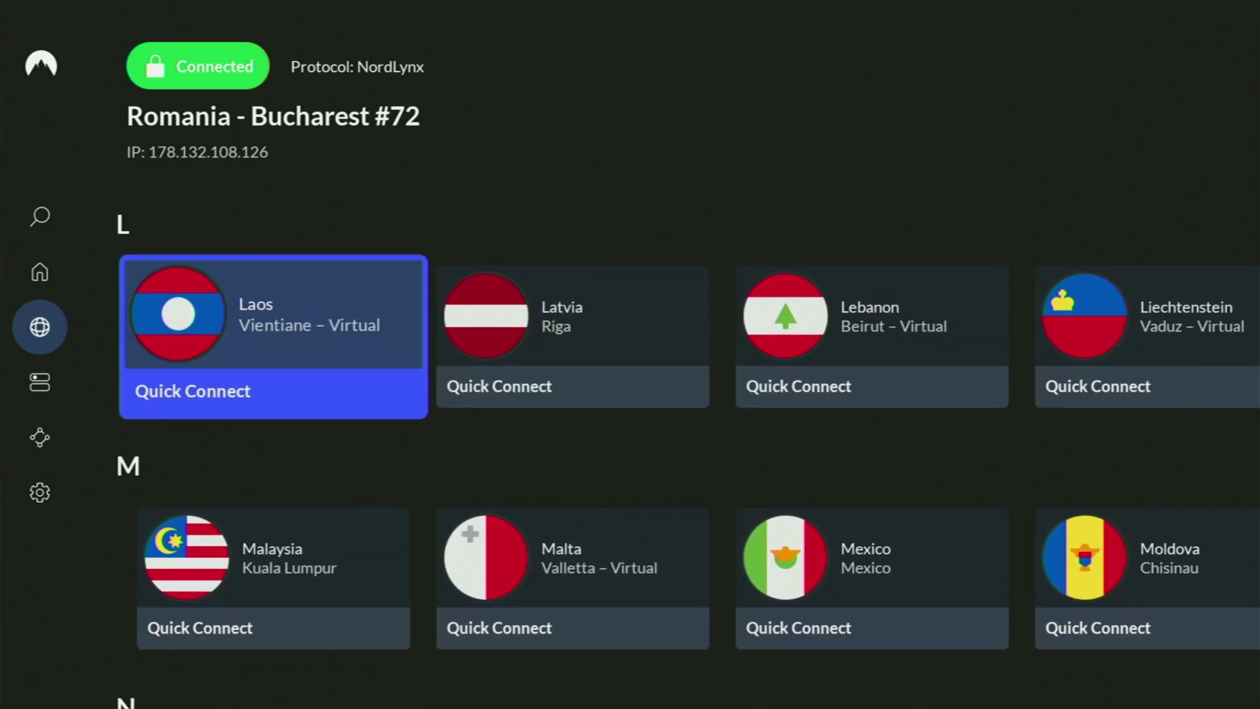
key(Up)
key(Up)
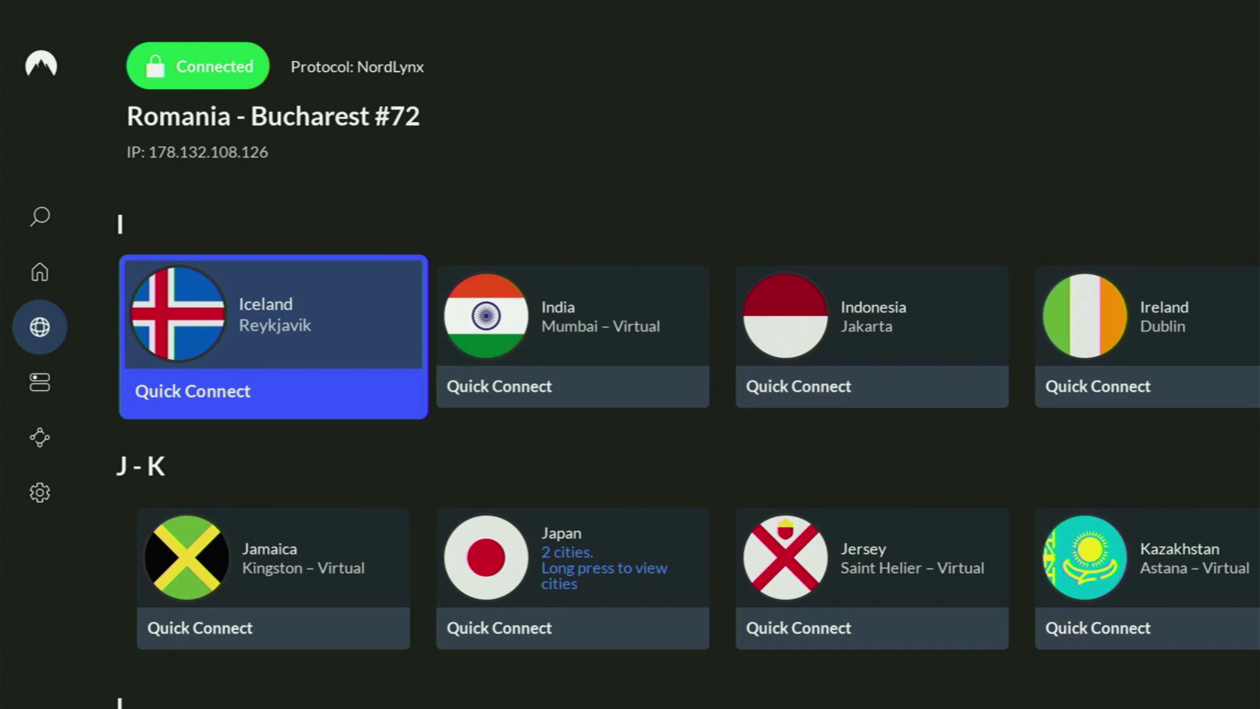
key(Right)
key(Up)
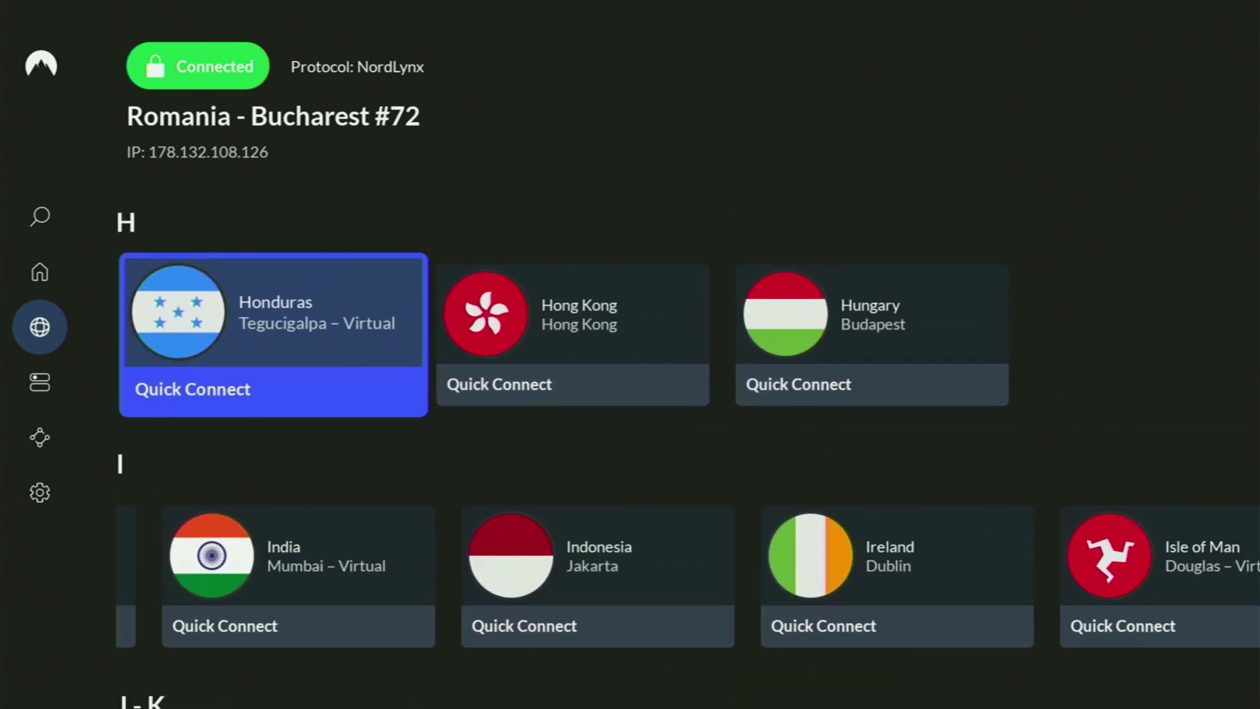
key(Right)
key(Right)
key(Up)
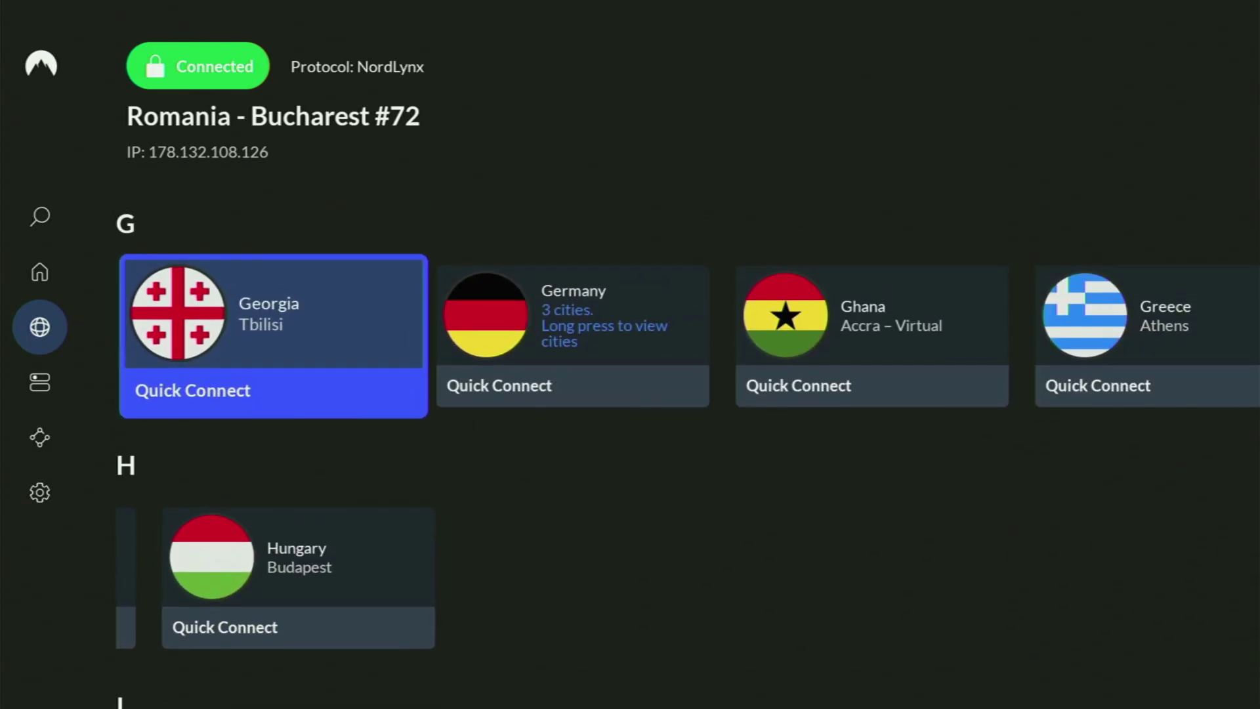
key(Up)
key(Up)
Return to the VPN's Home page and quick-connect to the Italy fastest server among the suggested servers.
key(Left)
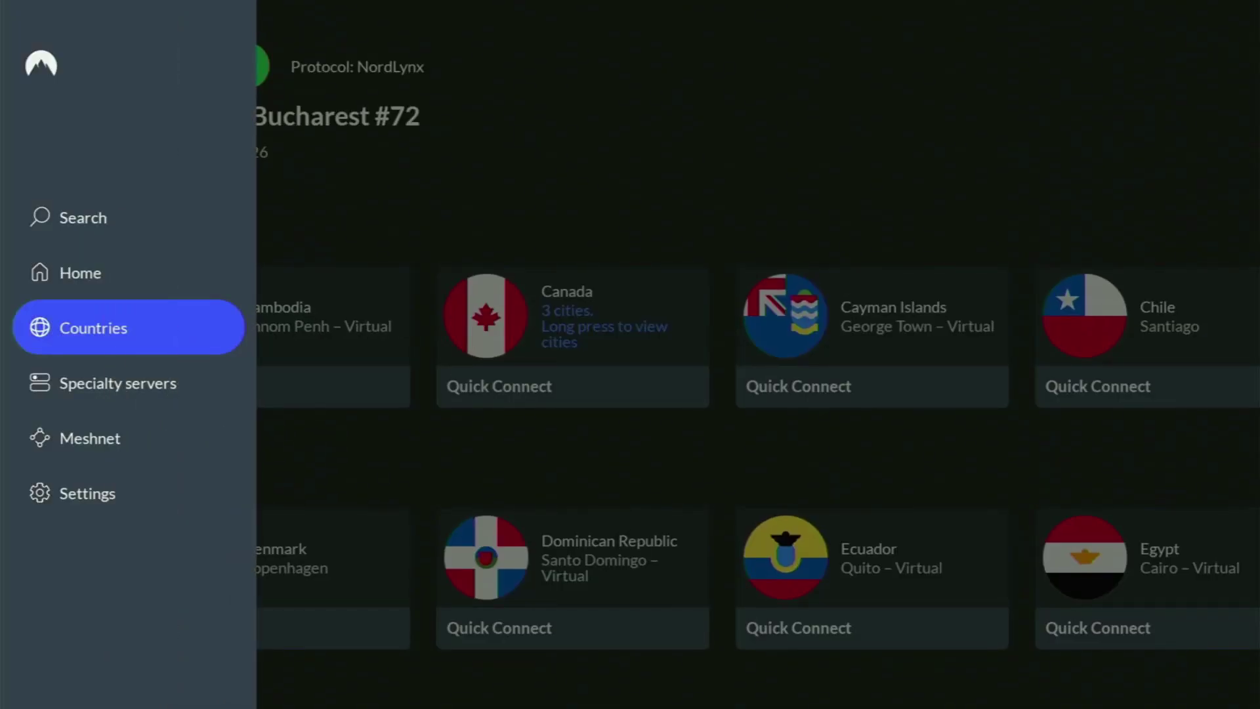
key(Up)
key(Right)
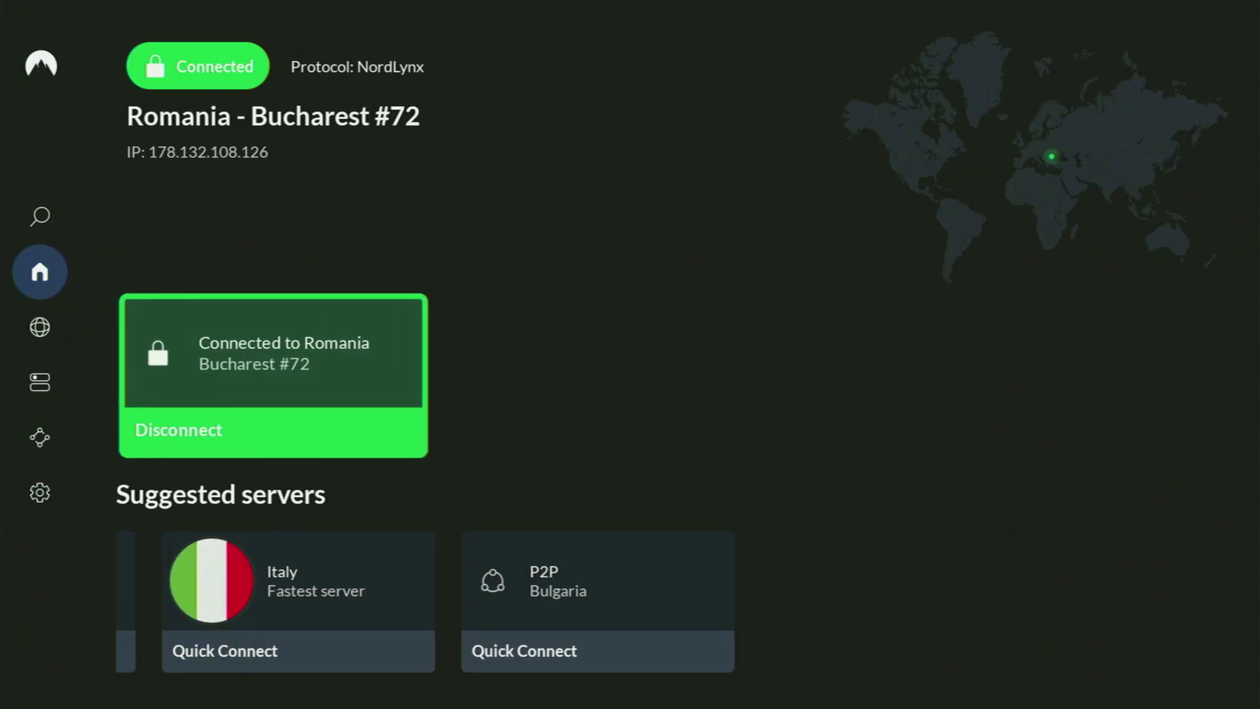
key(Down)
key(Left)
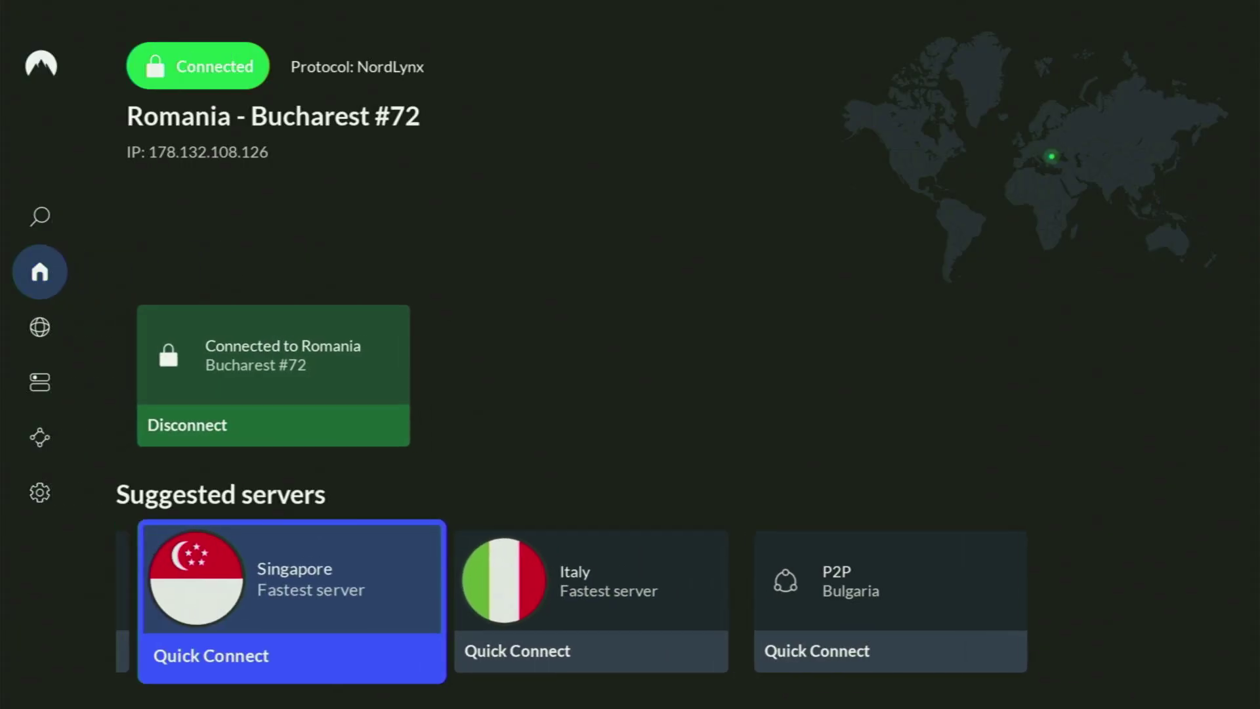
key(Left)
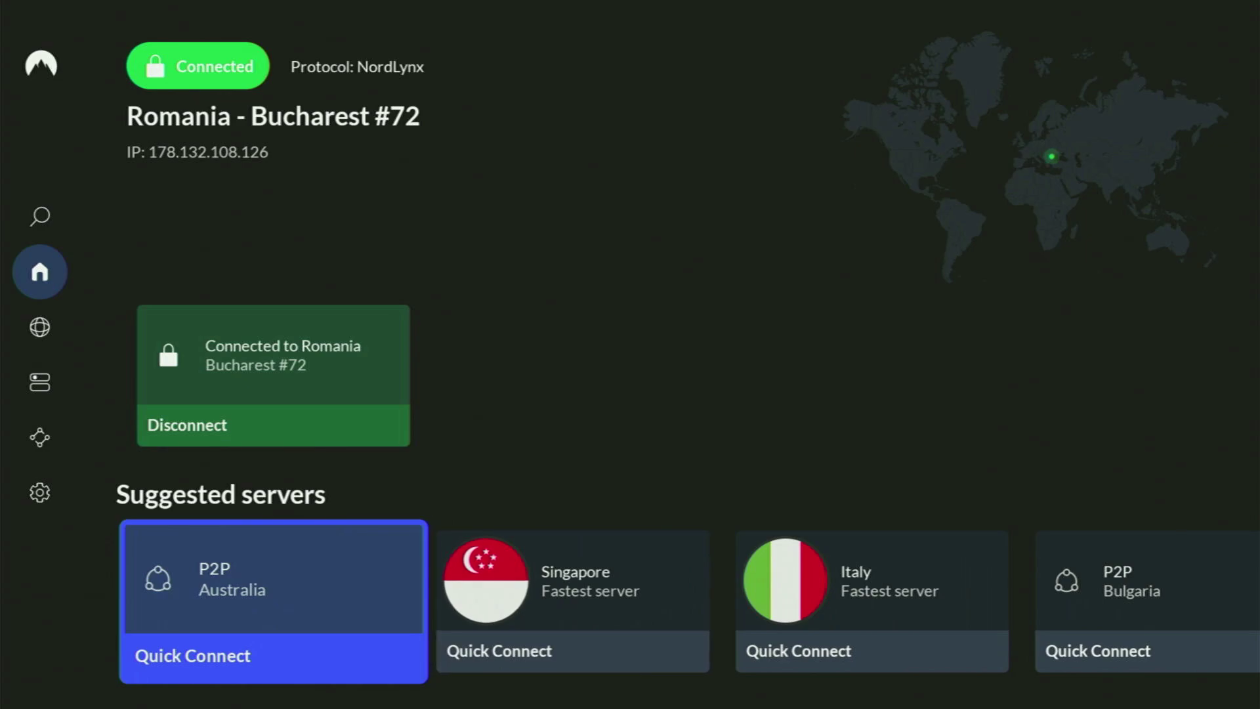
key(Right)
key(Right)
key(Return)
key(Left)
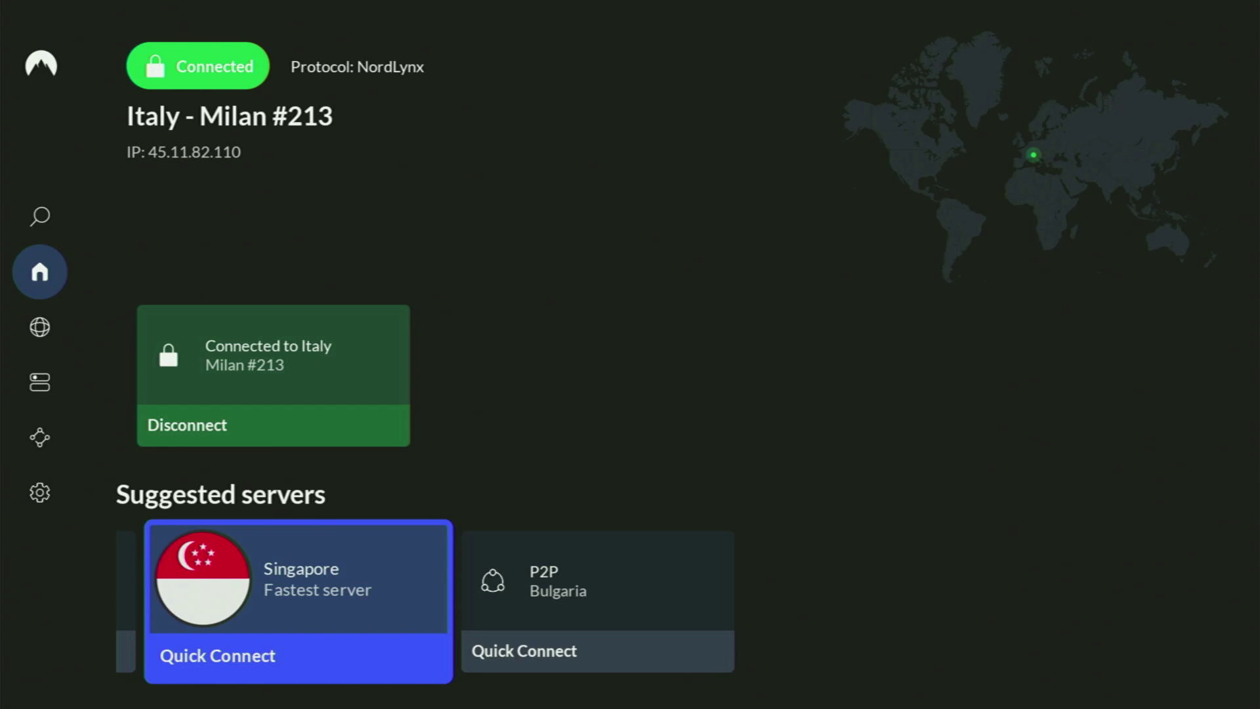
Go back to the Countries page and look through the popular countries as far as France.
key(Left)
key(Down)
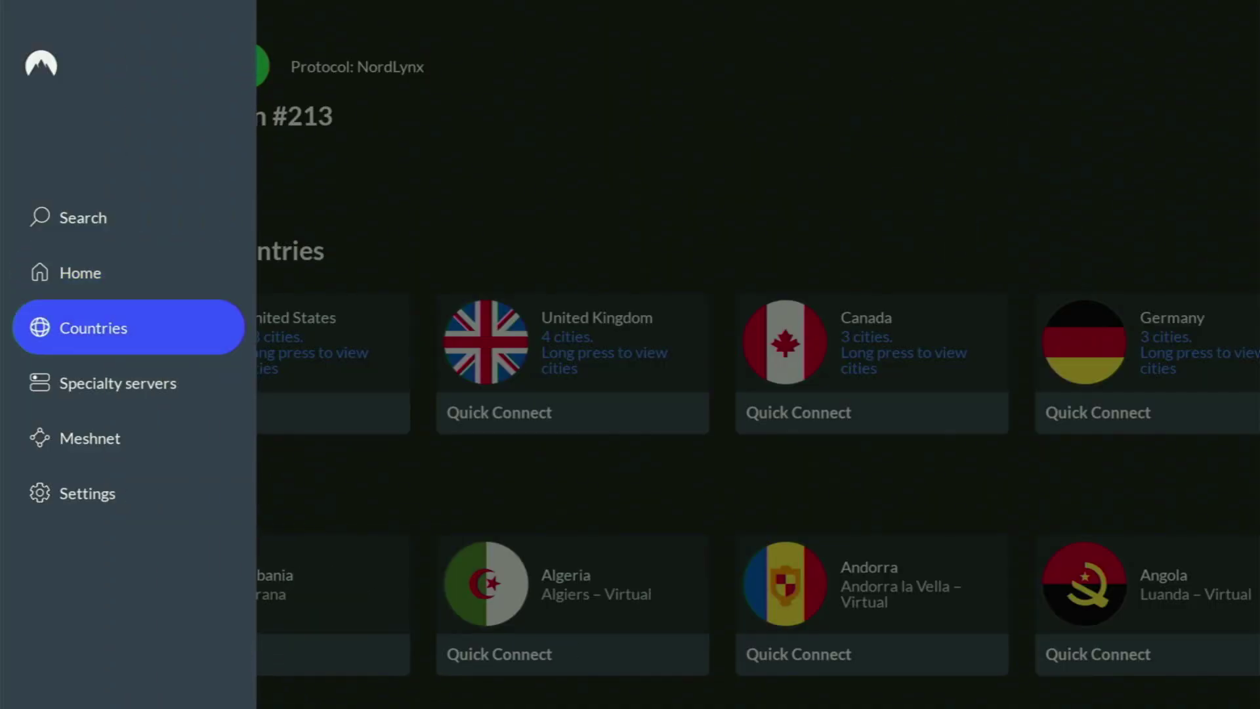
key(Right)
key(Right)
key(Right)
key(Right)
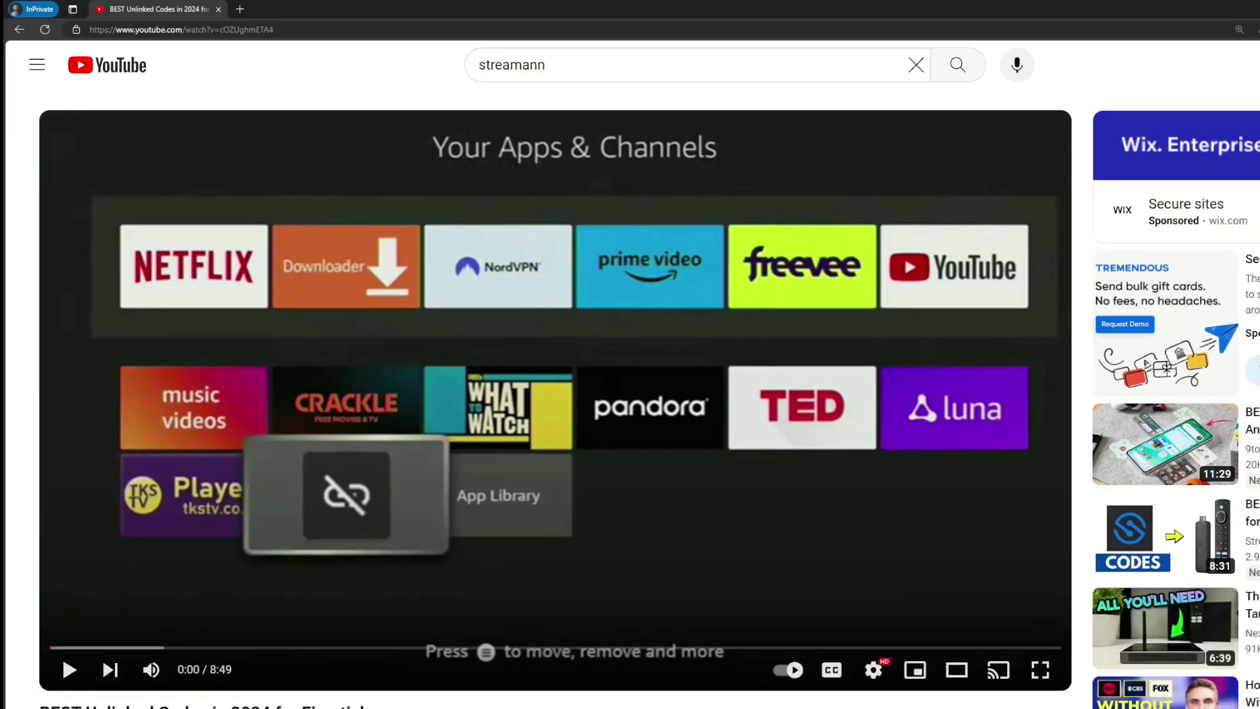
Switch to the YouTube video page in the browser, open the topvpnoffer.com link from the pinned comment and examine the extra months in NordVPN's offer.
scroll(458, 571, down, 5)
click(436, 397)
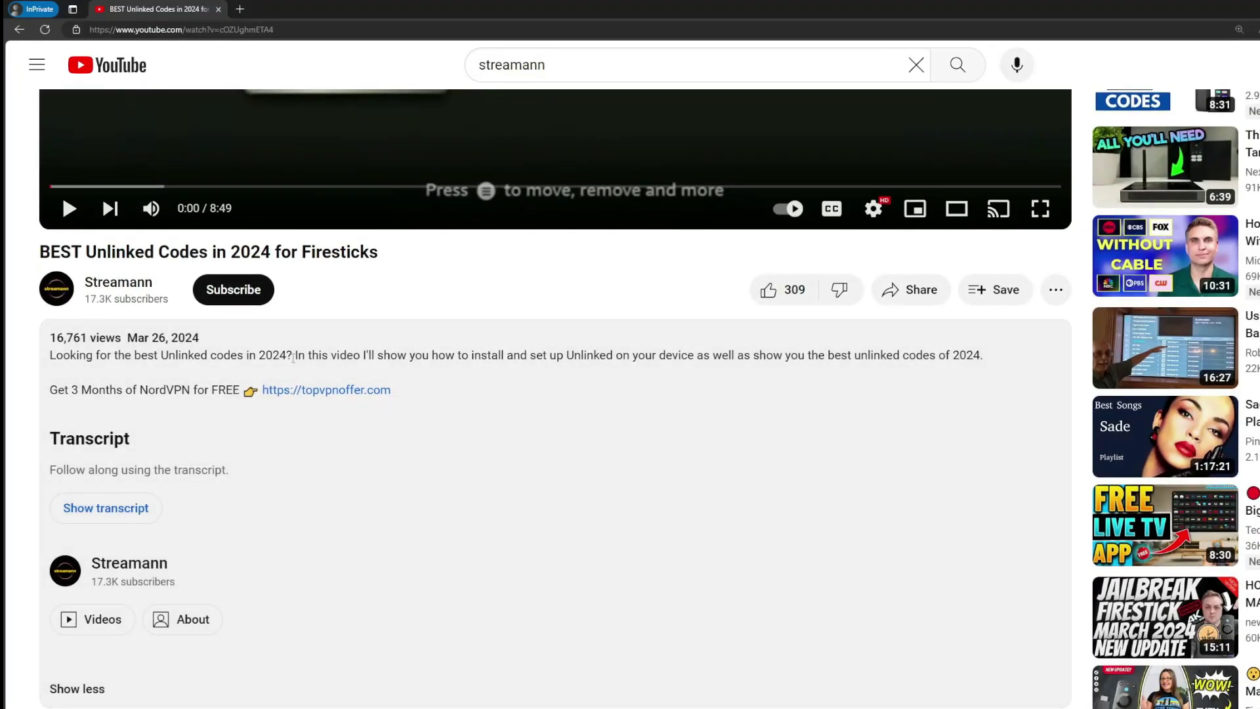
scroll(312, 417, down, 4)
scroll(312, 417, down, 1)
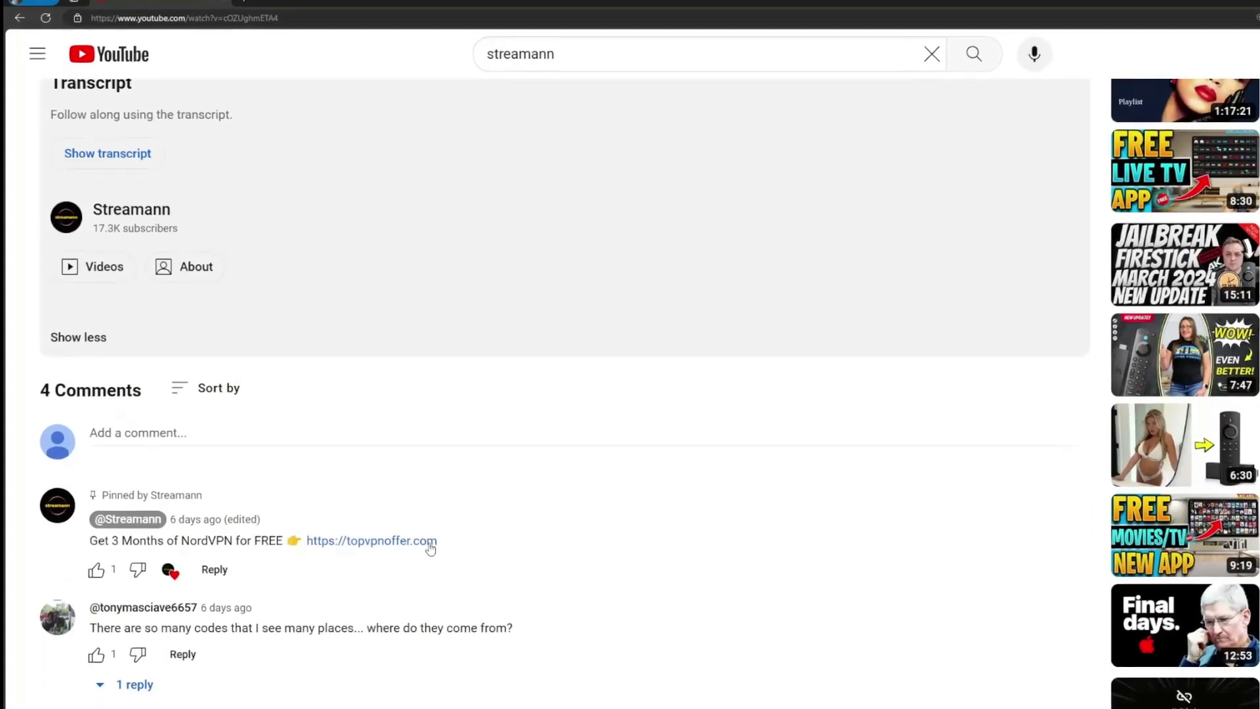
drag(432, 544, 302, 544)
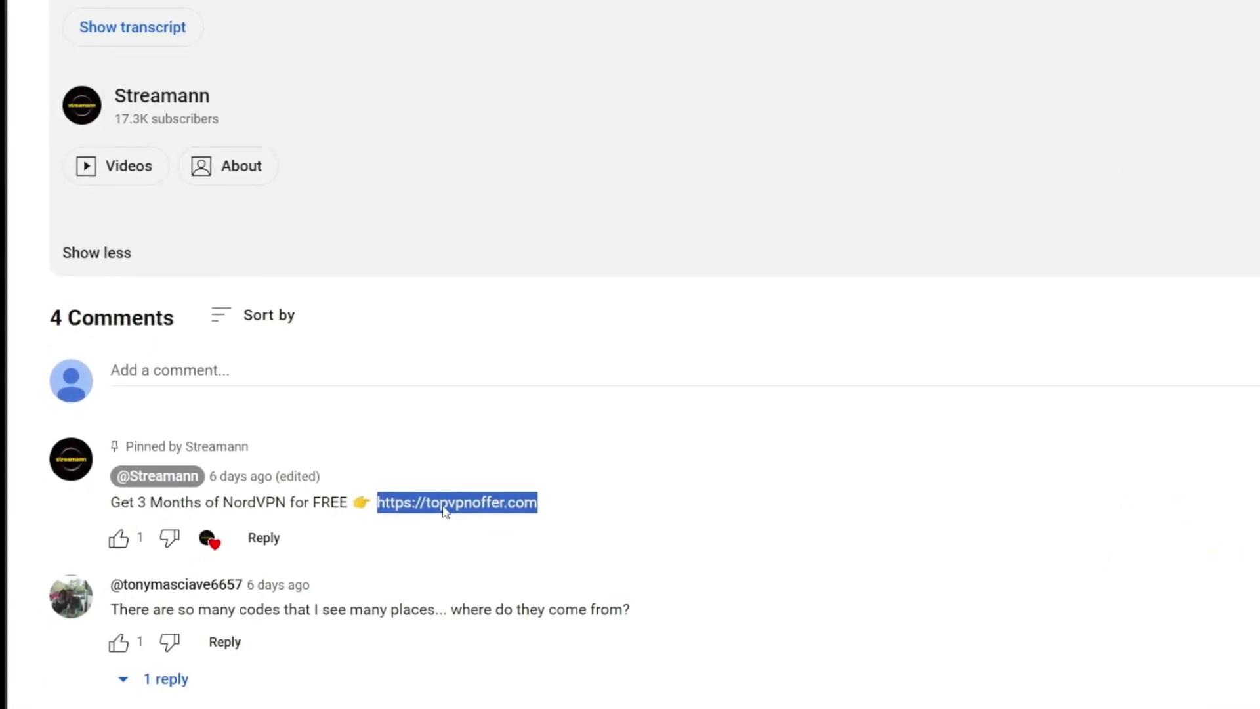
click(360, 513)
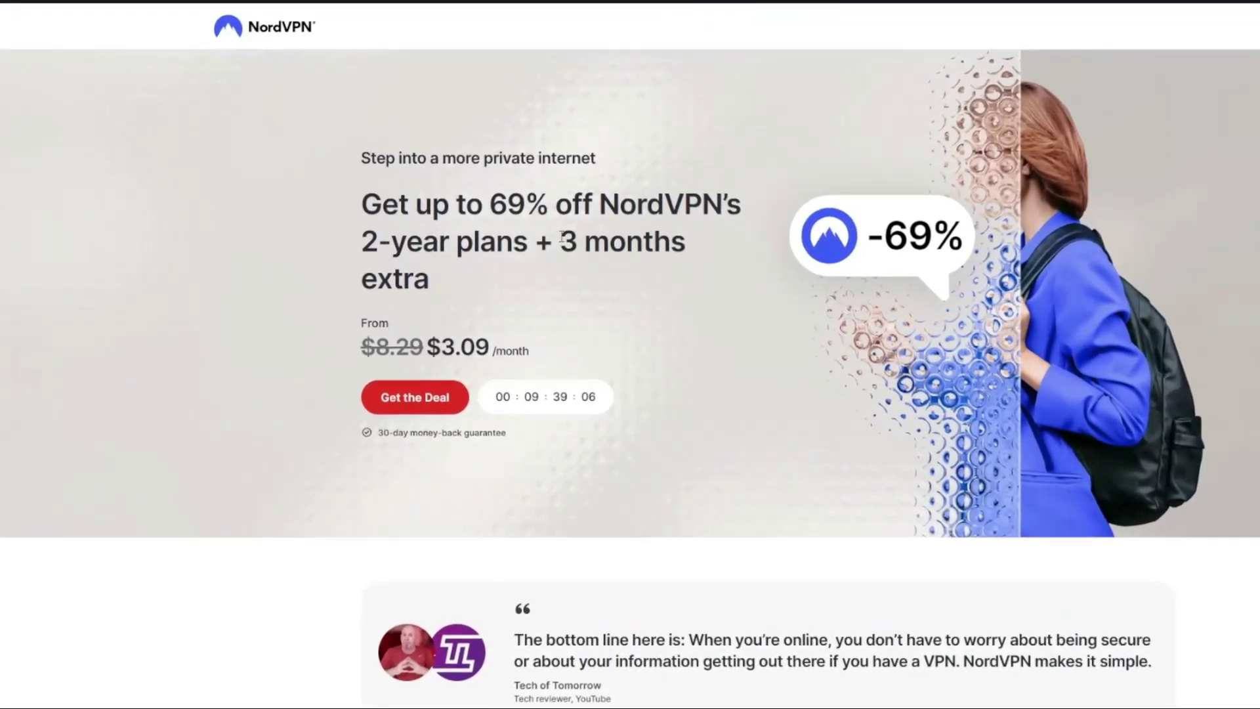
drag(564, 244, 687, 275)
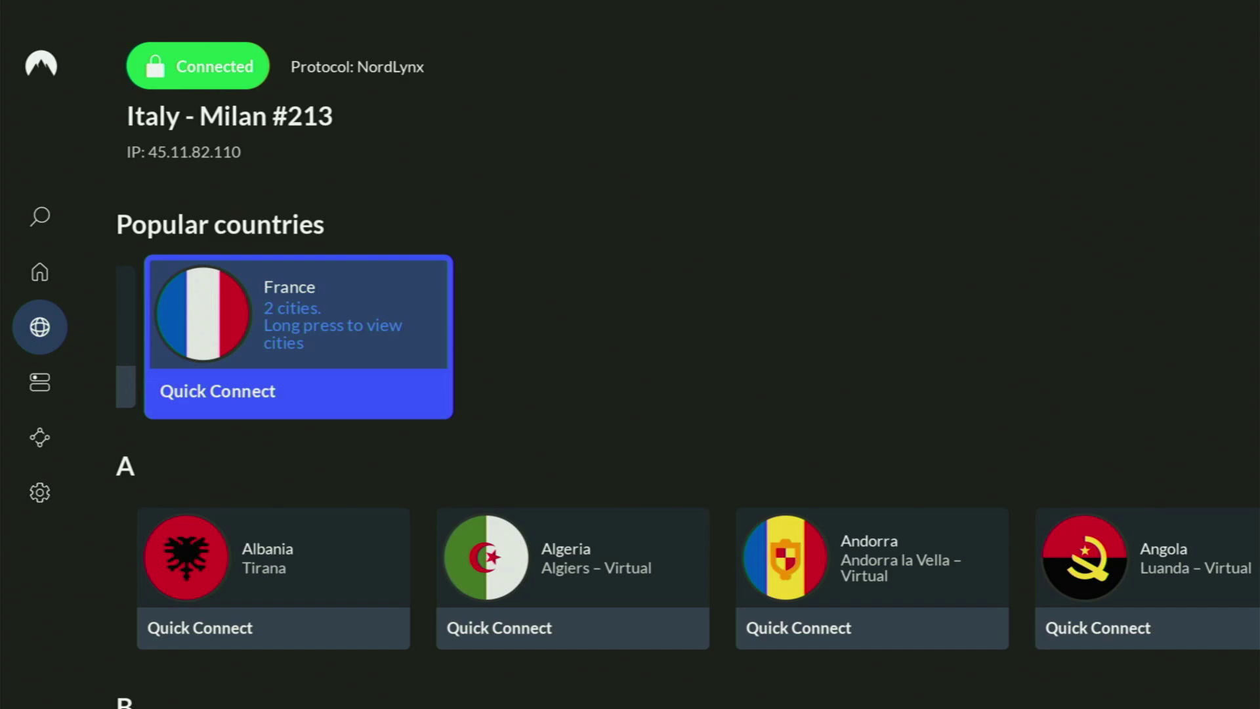
Return to the Fire TV home screen, open the apps list and launch Downloader.
key(Home)
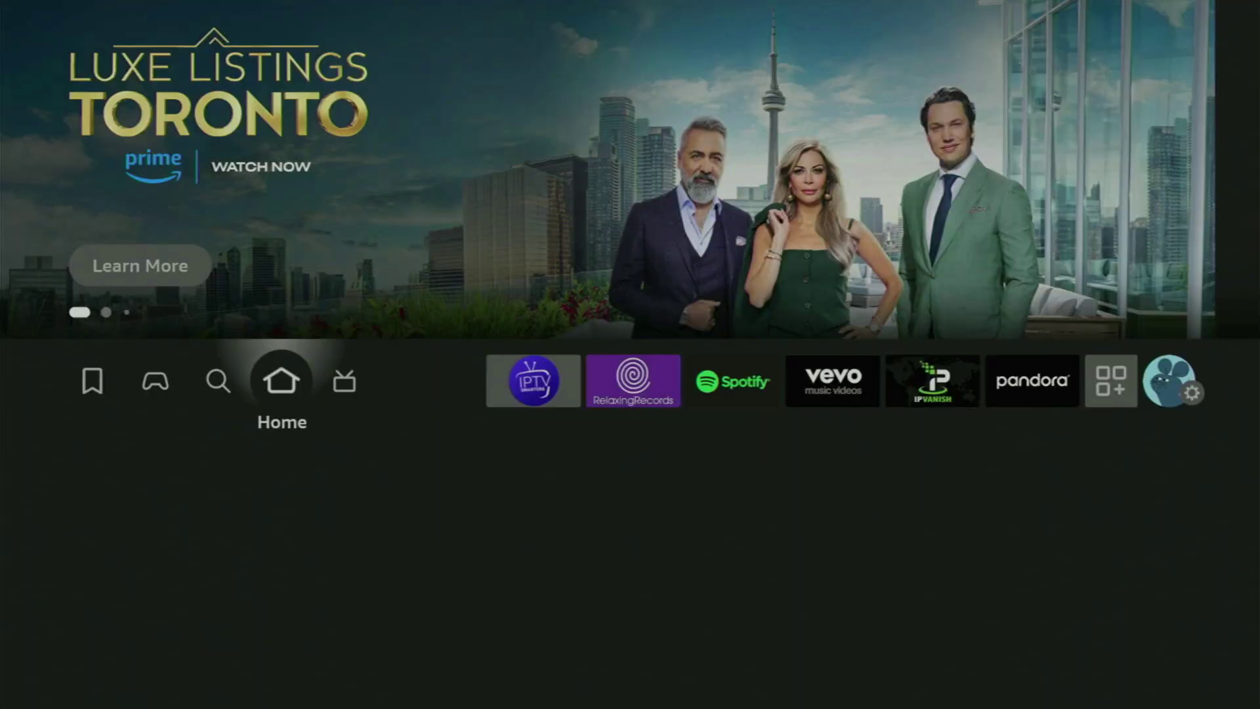
key(Right)
key(Right)
key(Right)
key(Right)
key(Right)
key(Right)
key(Right)
key(Right)
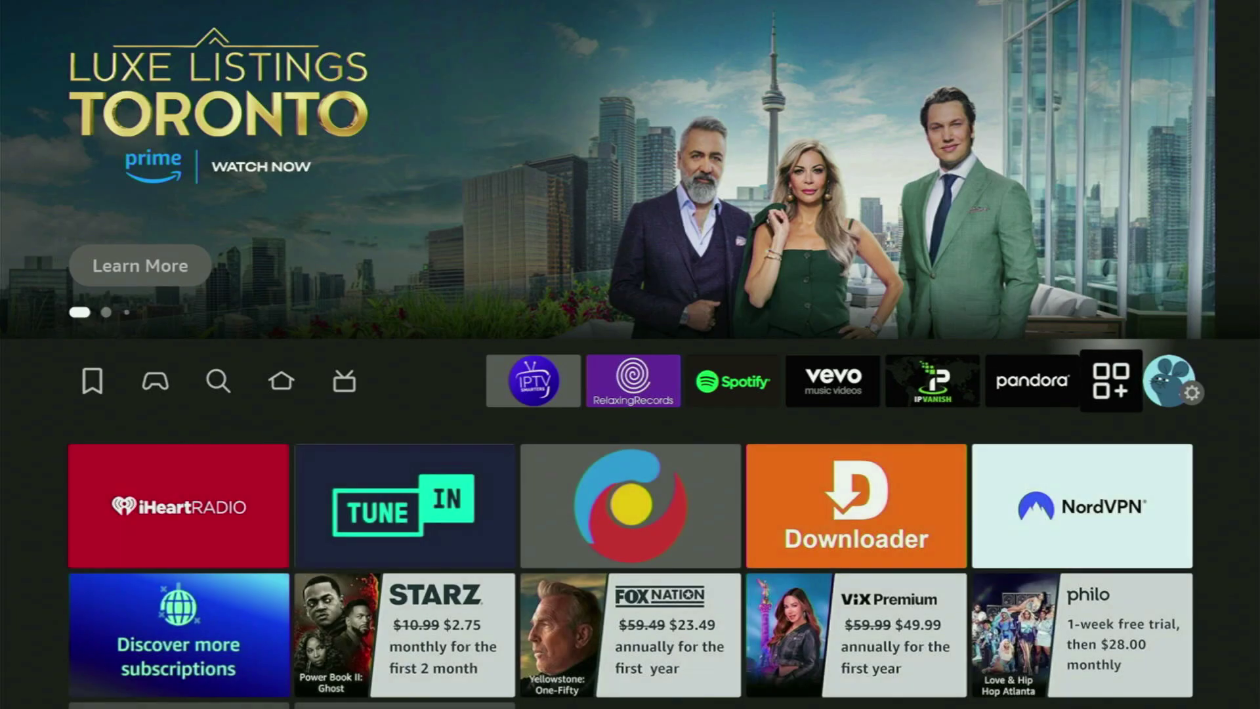
key(Return)
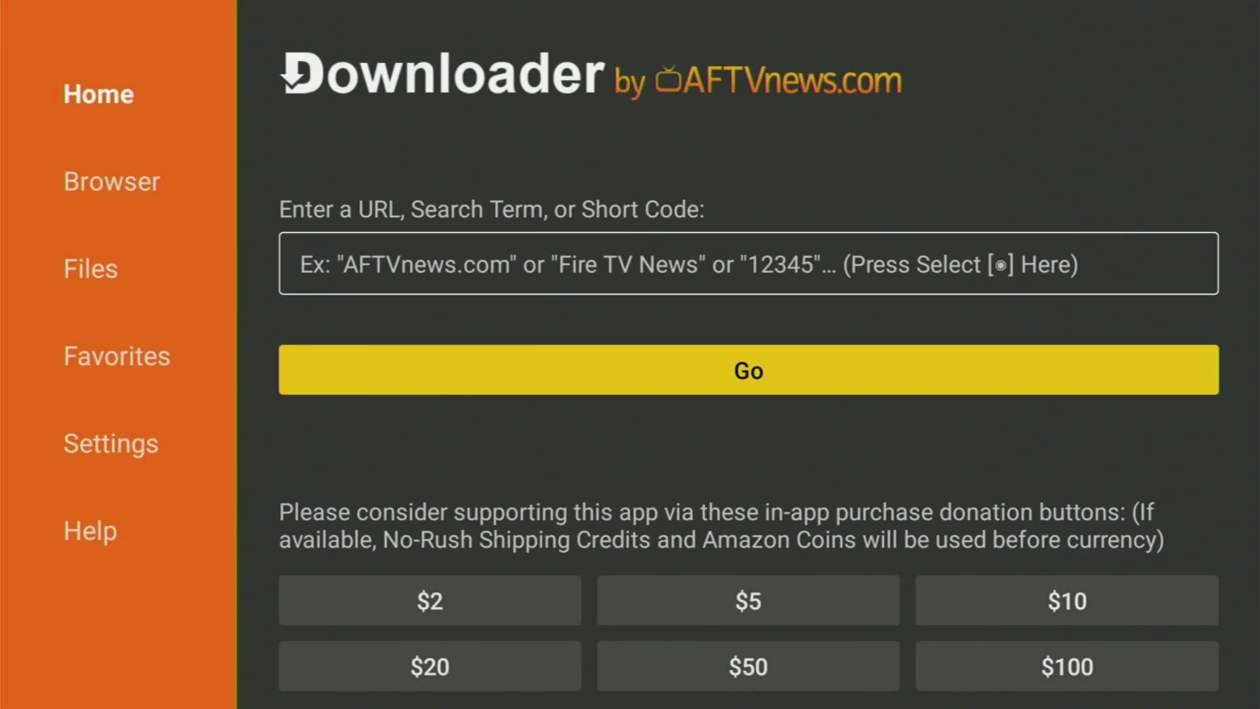
Enter the short code 17561 in the URL field on Downloader's Home page.
key(Left)
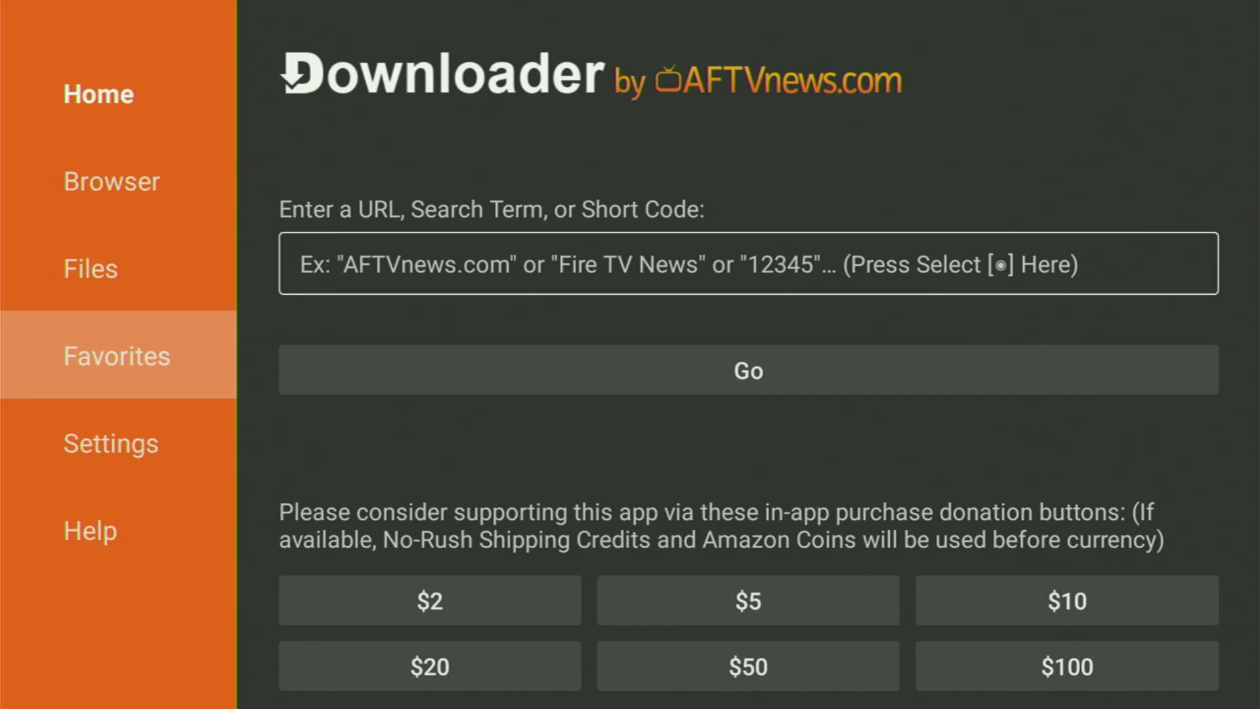
key(Up)
key(Up)
key(Up)
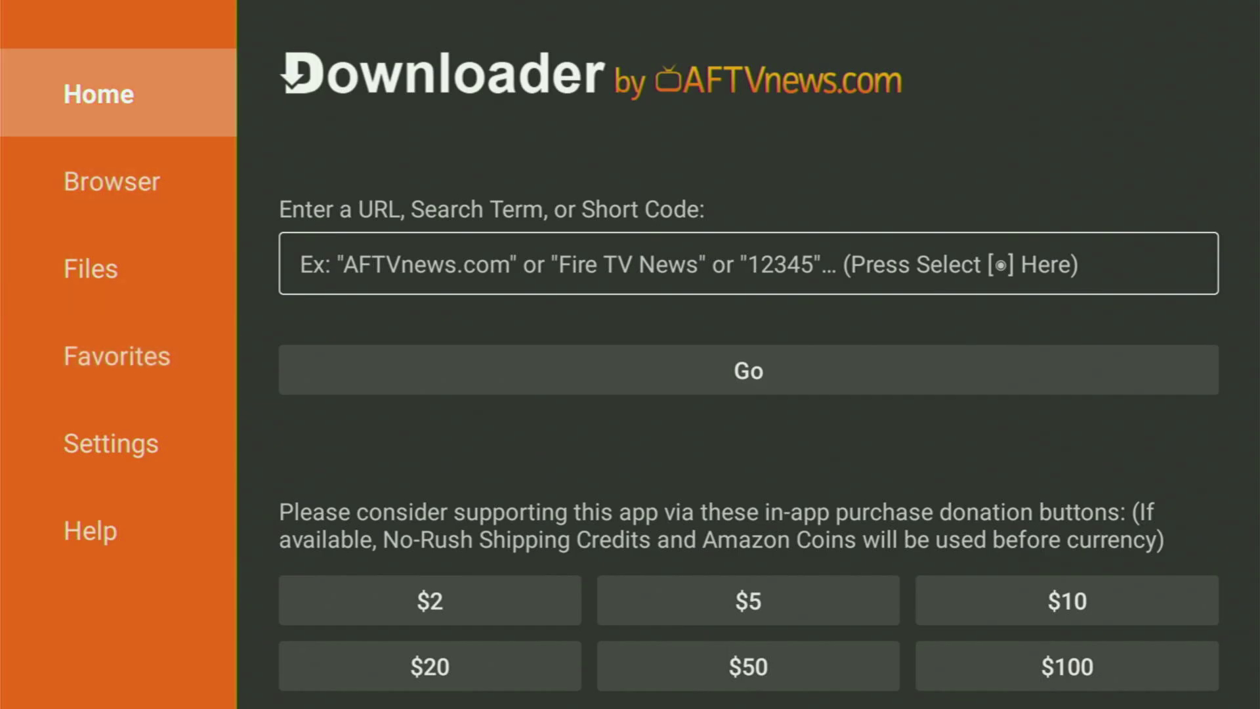
key(Right)
key(Return)
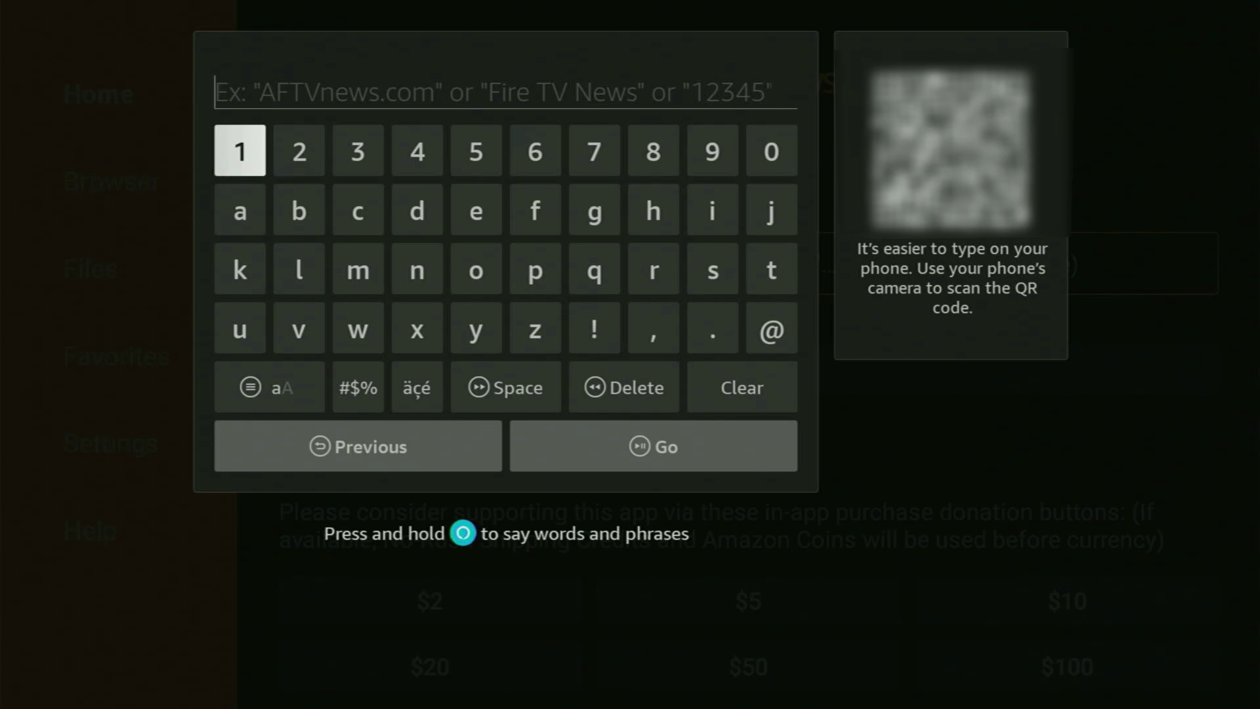
key(Return)
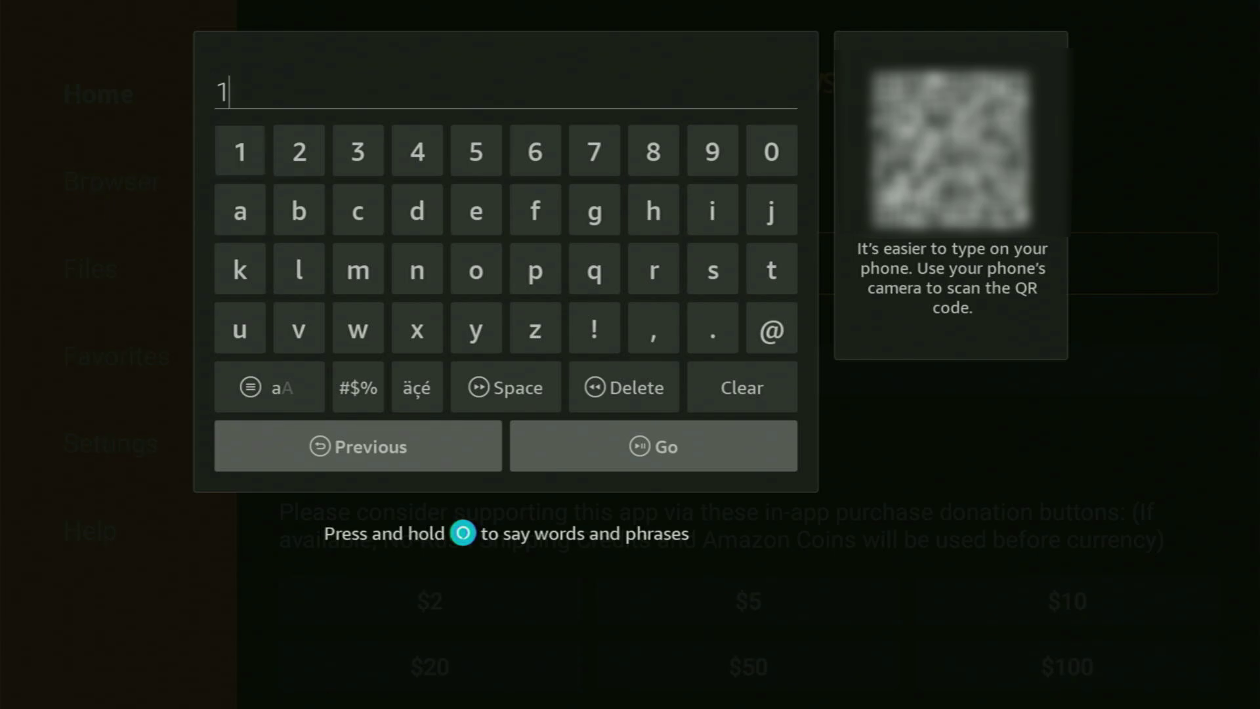
key(Right)
key(Right)
key(Right)
key(Right)
key(Right)
key(Right)
key(Return)
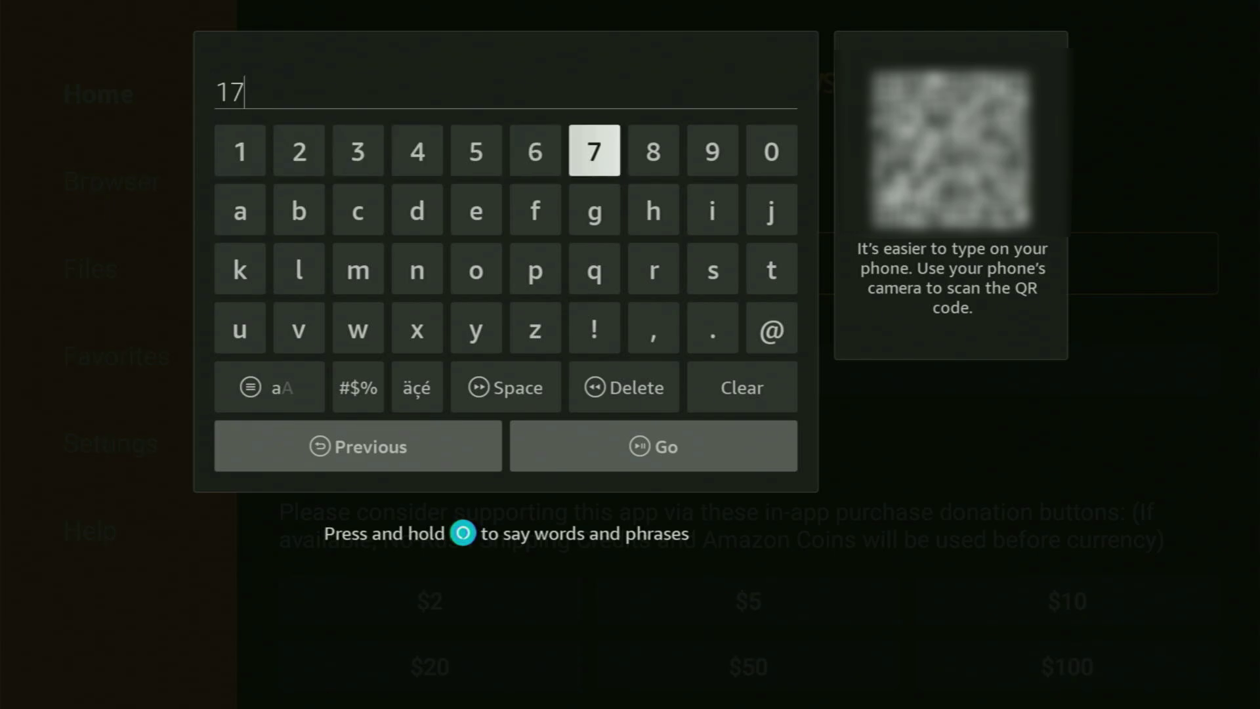
key(Left)
key(Left)
key(Return)
key(Right)
key(Return)
key(Left)
key(Left)
key(Left)
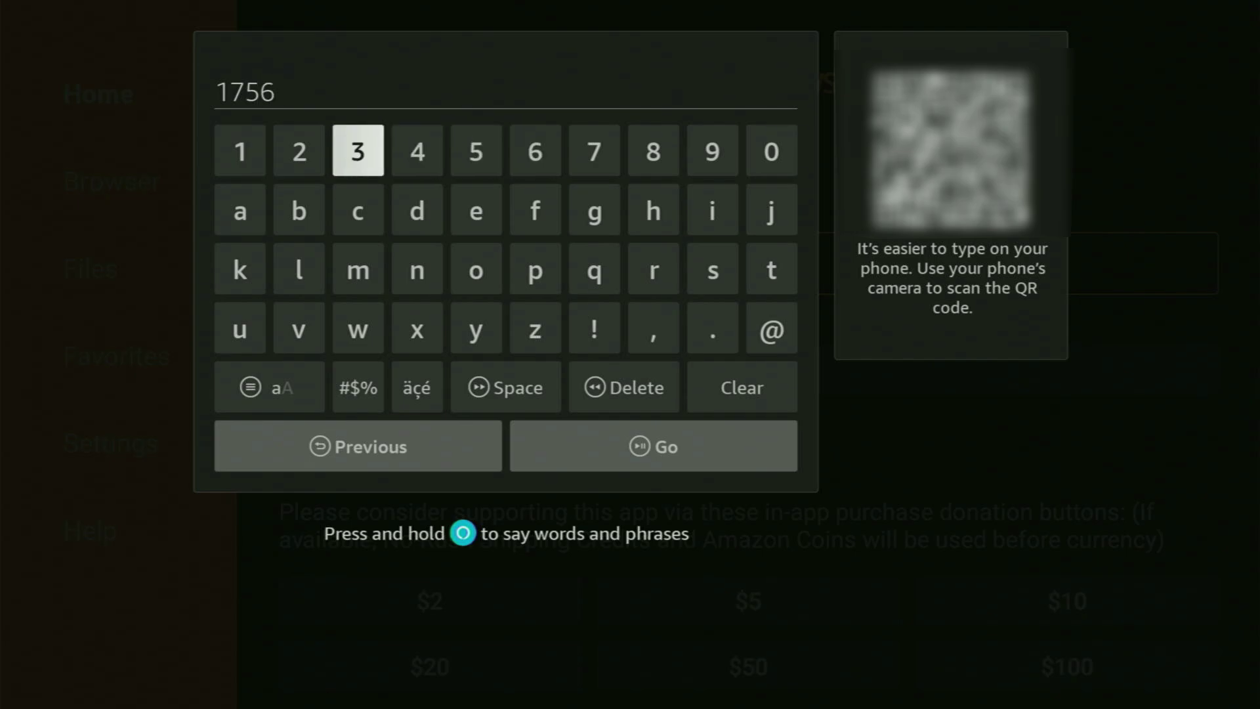
key(Left)
key(Left)
key(Return)
Submit the entered short code to load its linked page in Downloader's browser.
key(Down)
key(Down)
key(Right)
key(Right)
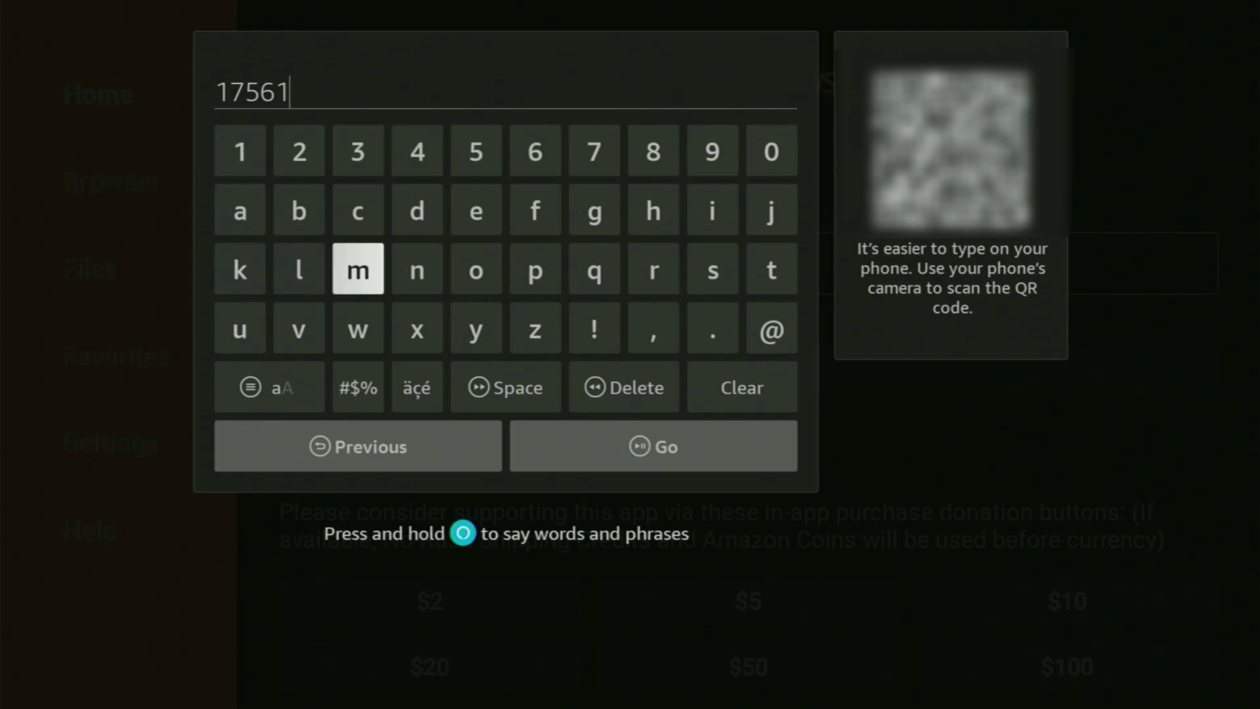
key(Down)
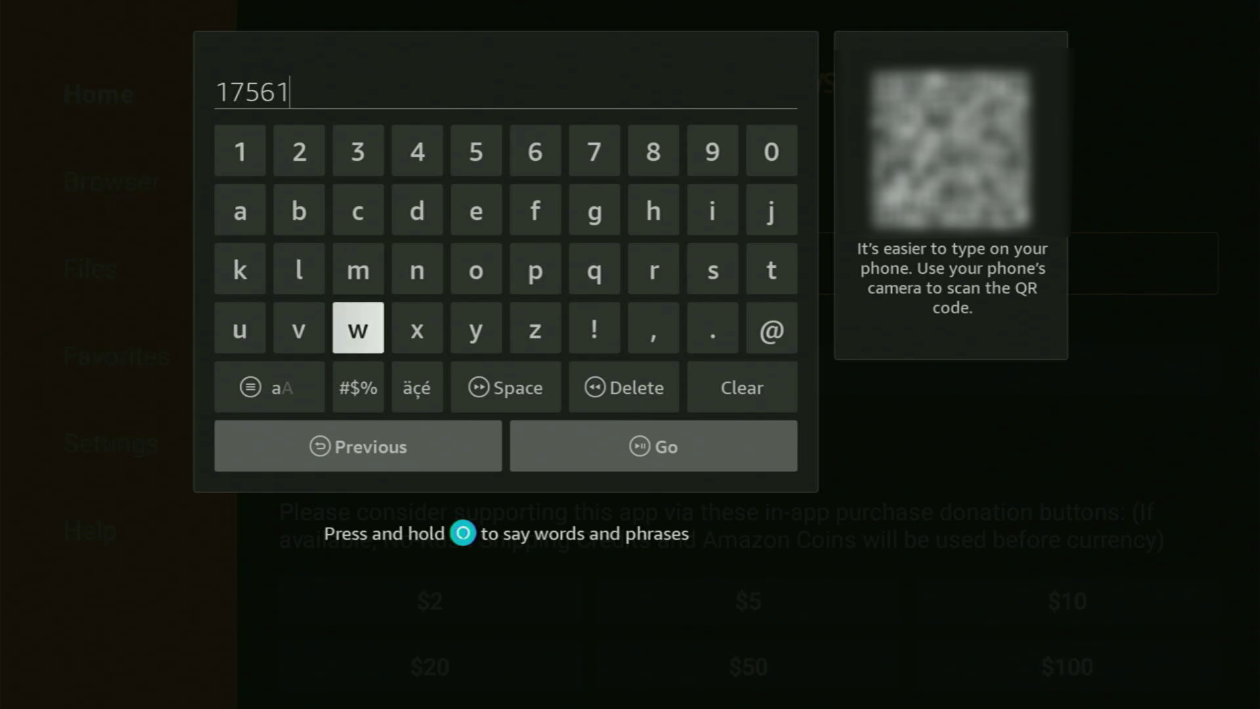
key(Down)
key(Down)
key(Right)
key(Return)
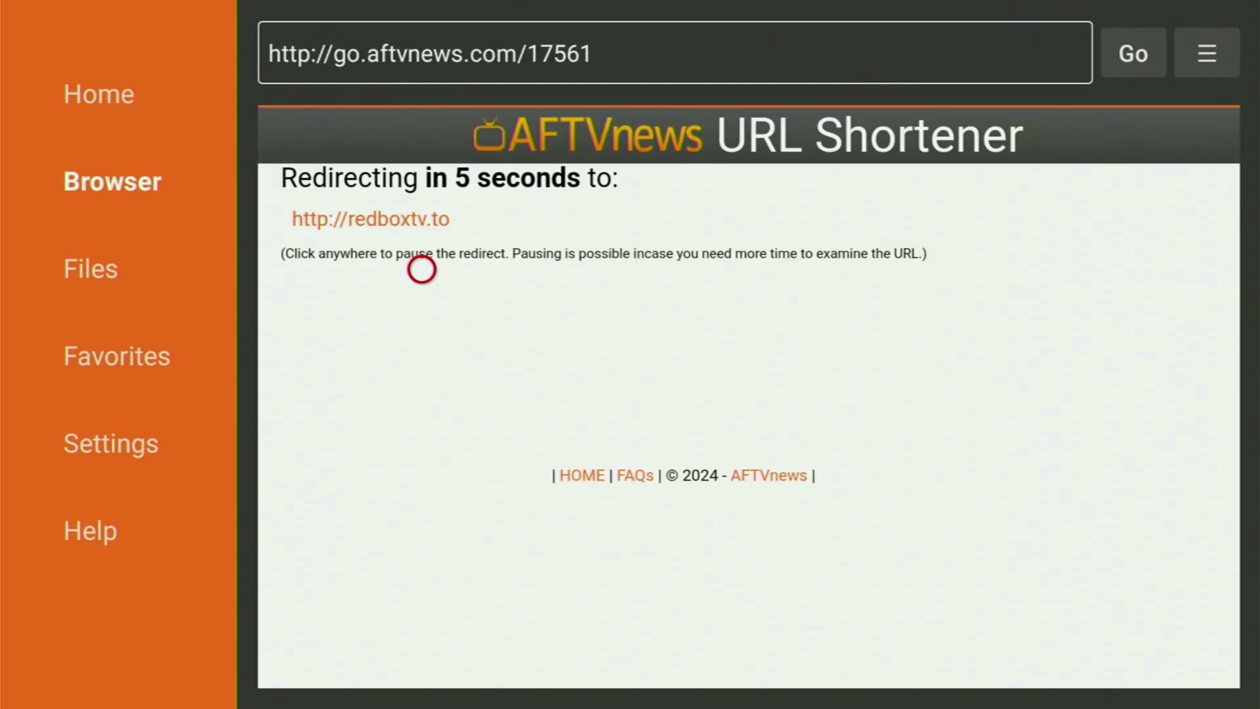
View the RedBox TV web page in full screen and download the Android version of the app.
key(Menu)
key(Return)
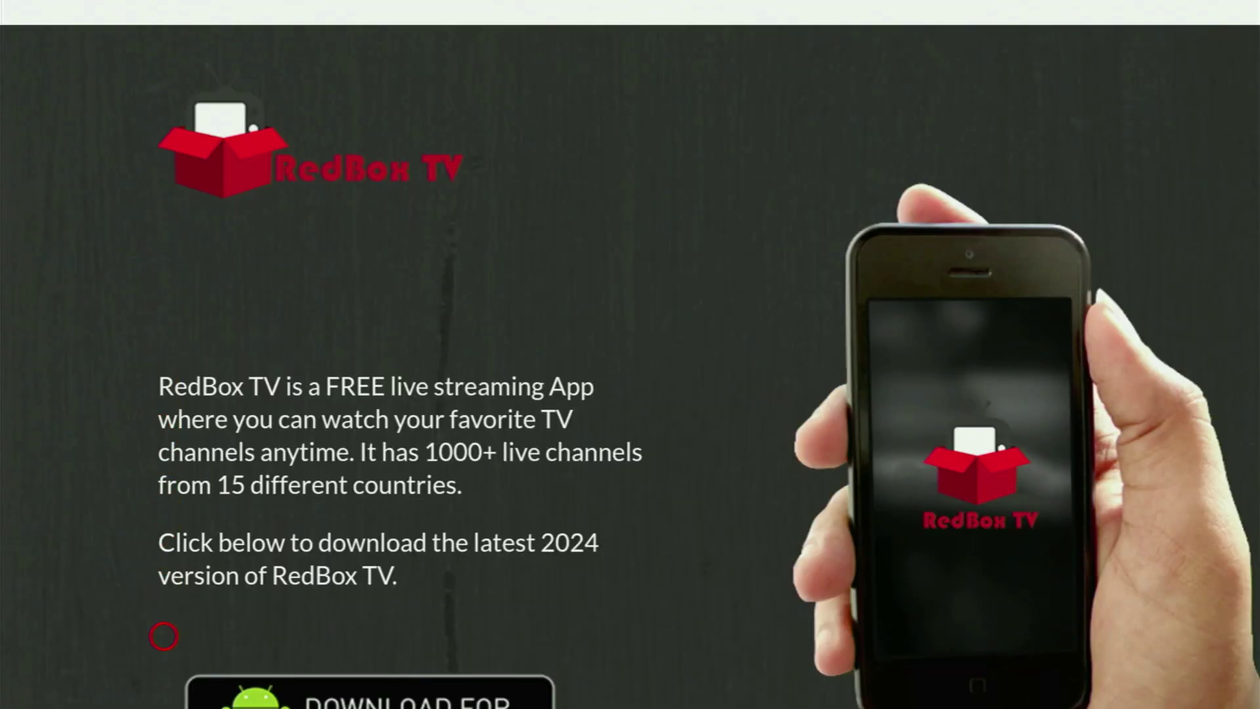
scroll(163, 633, down, 8)
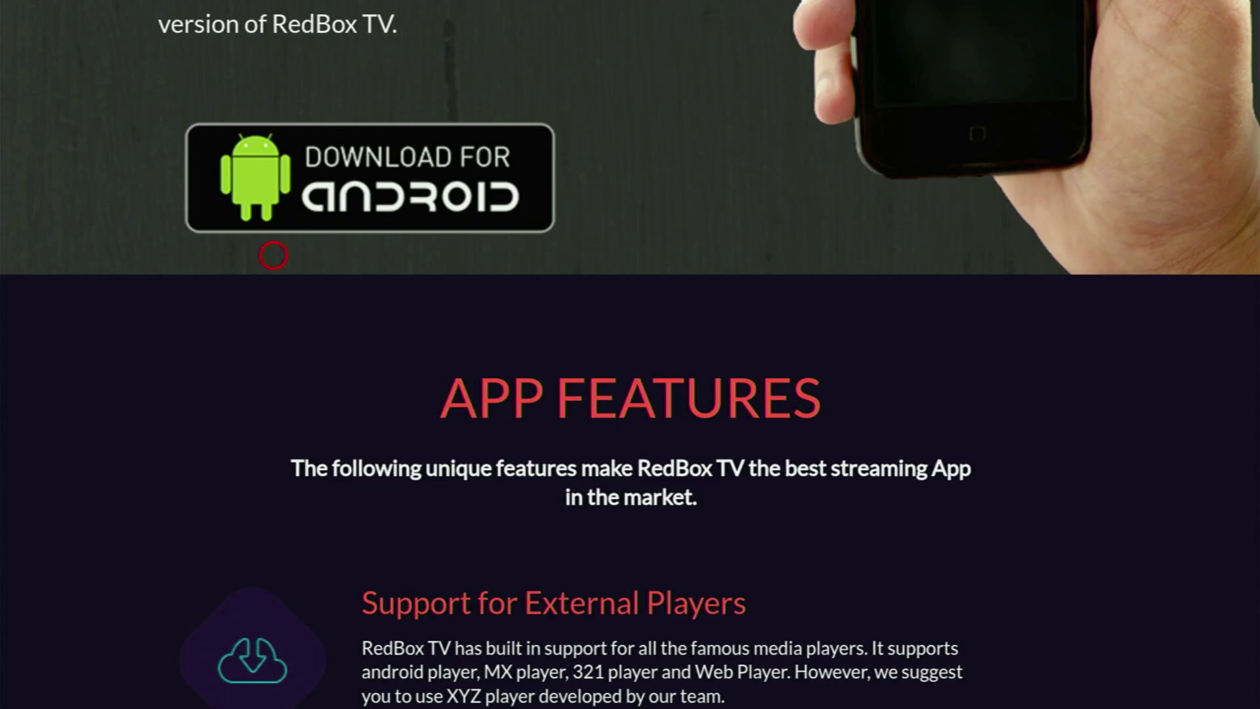
click(273, 190)
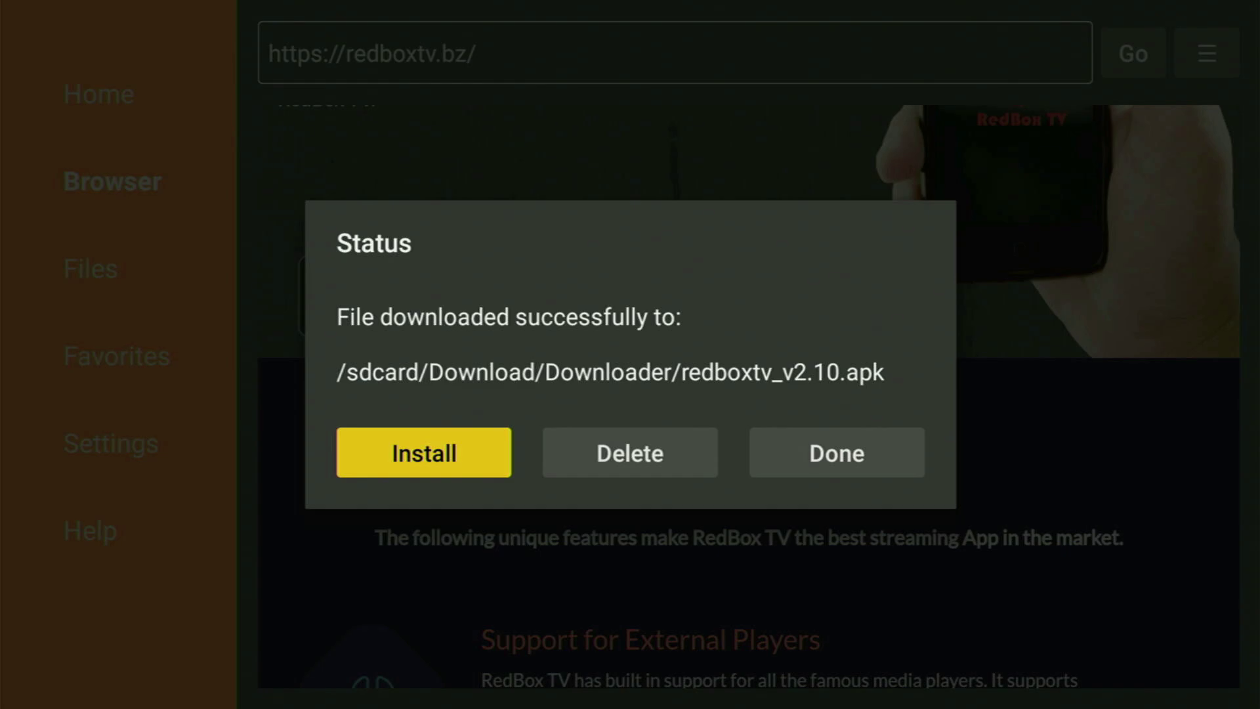
Delete the downloaded installer file redboxtv_v2.10.apk and confirm the deletion.
key(Right)
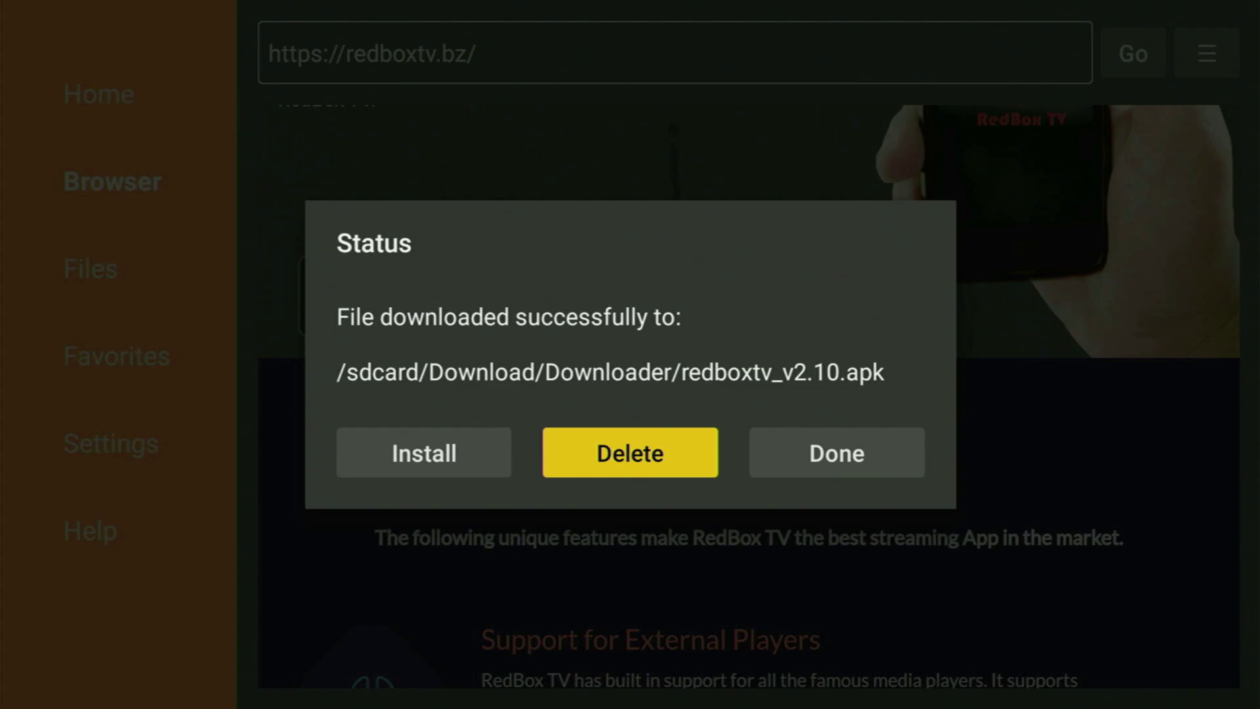
key(Return)
key(Return)
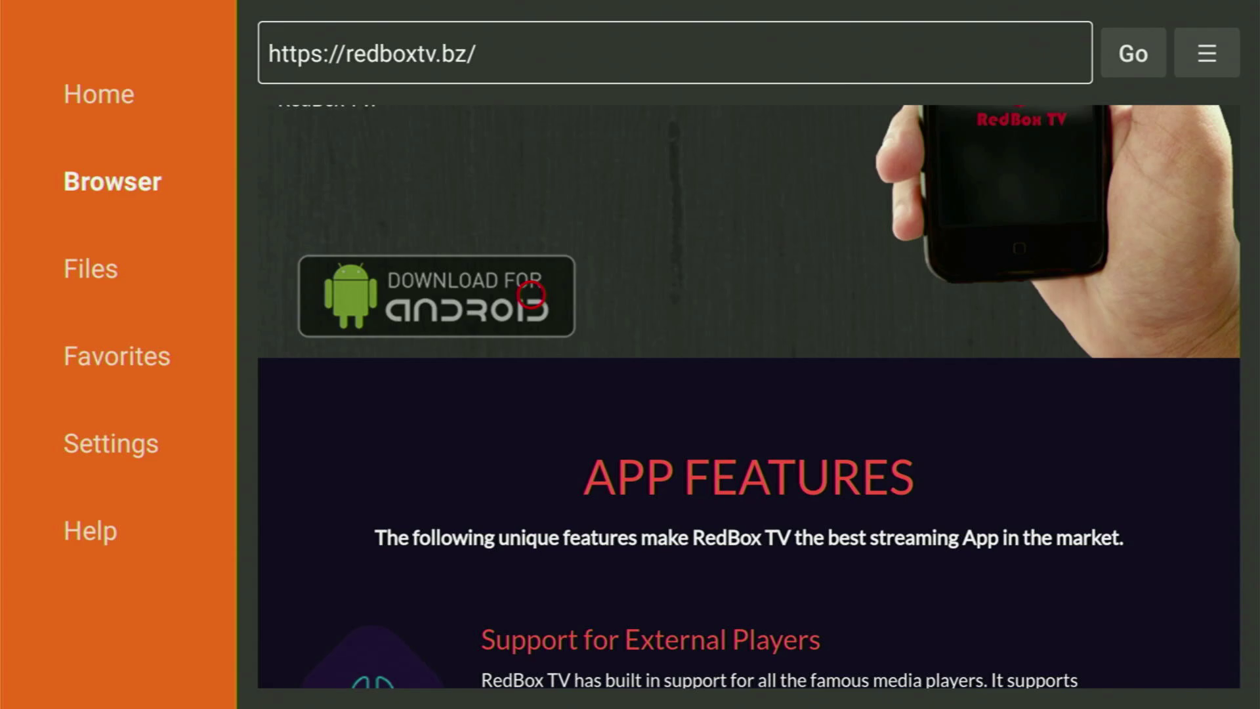
scroll(530, 662, down, 15)
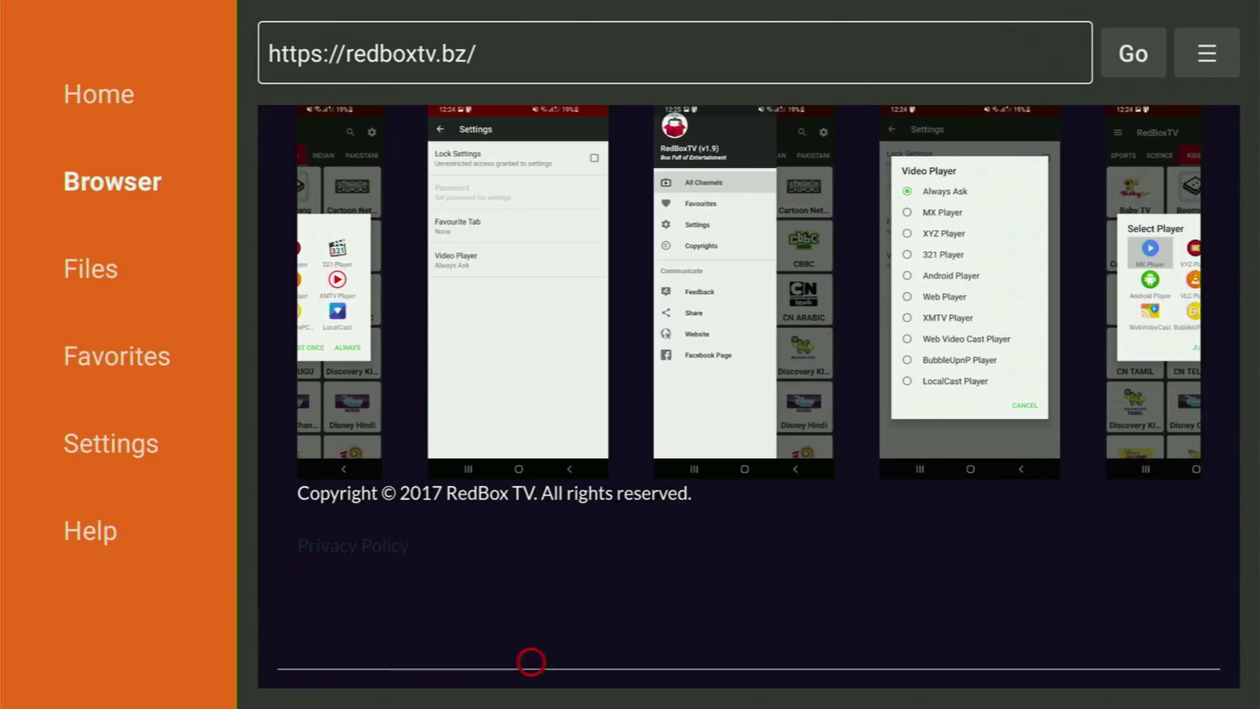
Return to the Fire TV home screen and open the full list of apps and channels.
key(Home)
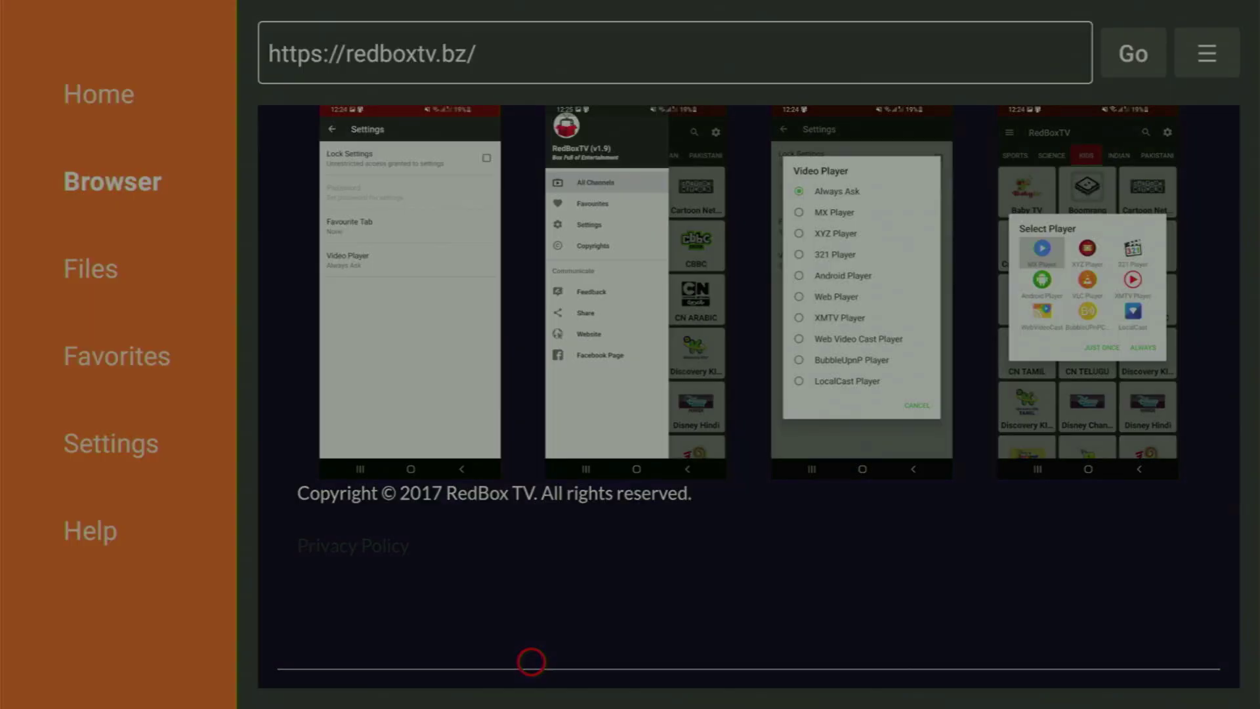
key(Right)
key(Right)
key(Right)
key(Right)
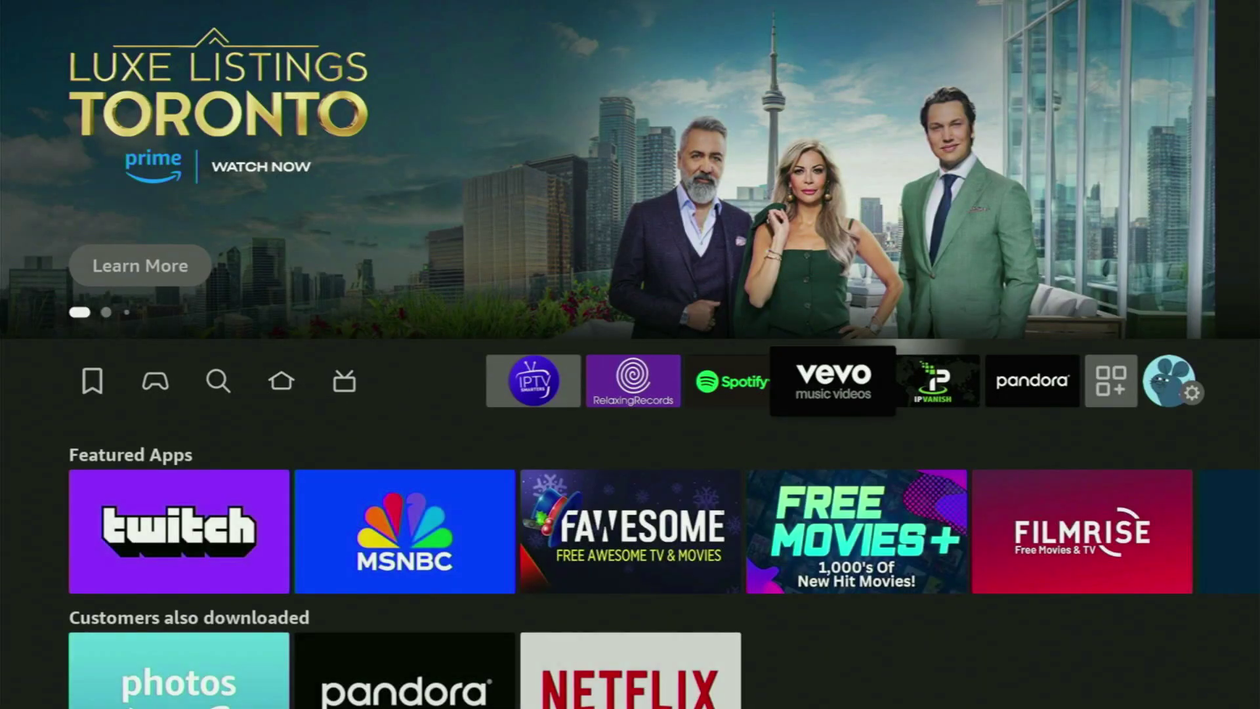
key(Return)
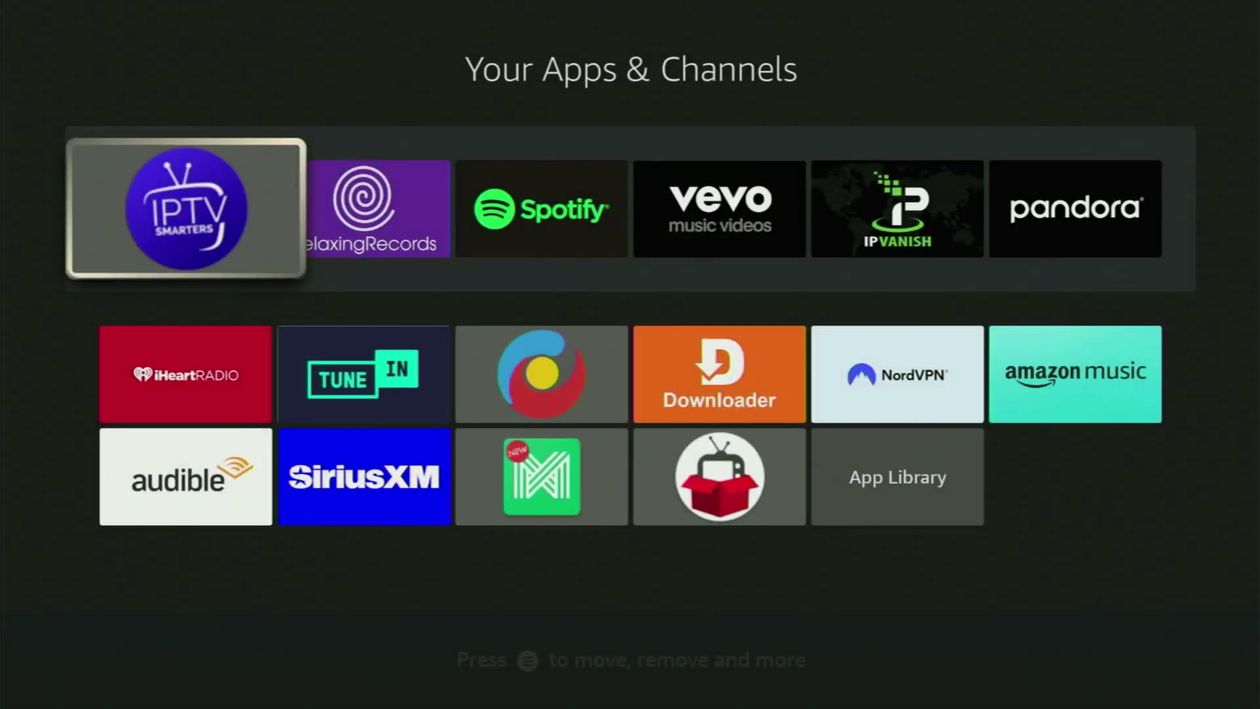
Move the RedBox TV app to the front of the apps list.
key(Down)
key(Down)
key(Right)
key(Right)
key(Right)
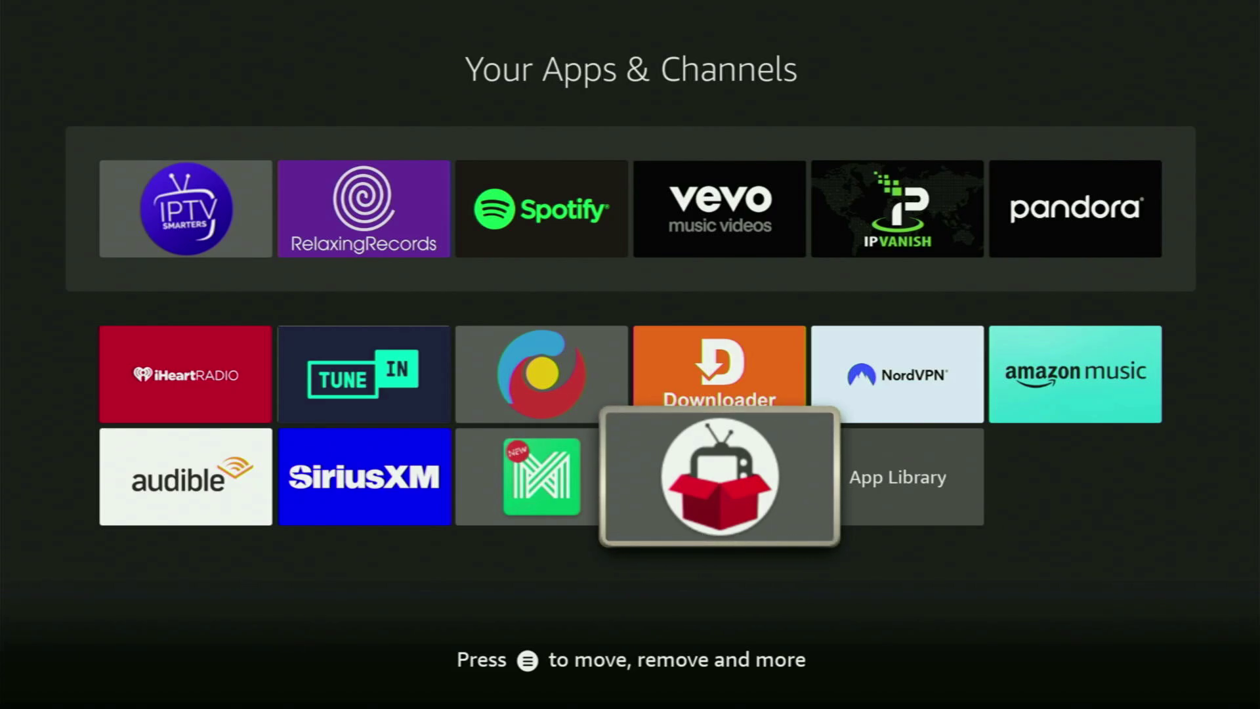
key(Menu)
key(Down)
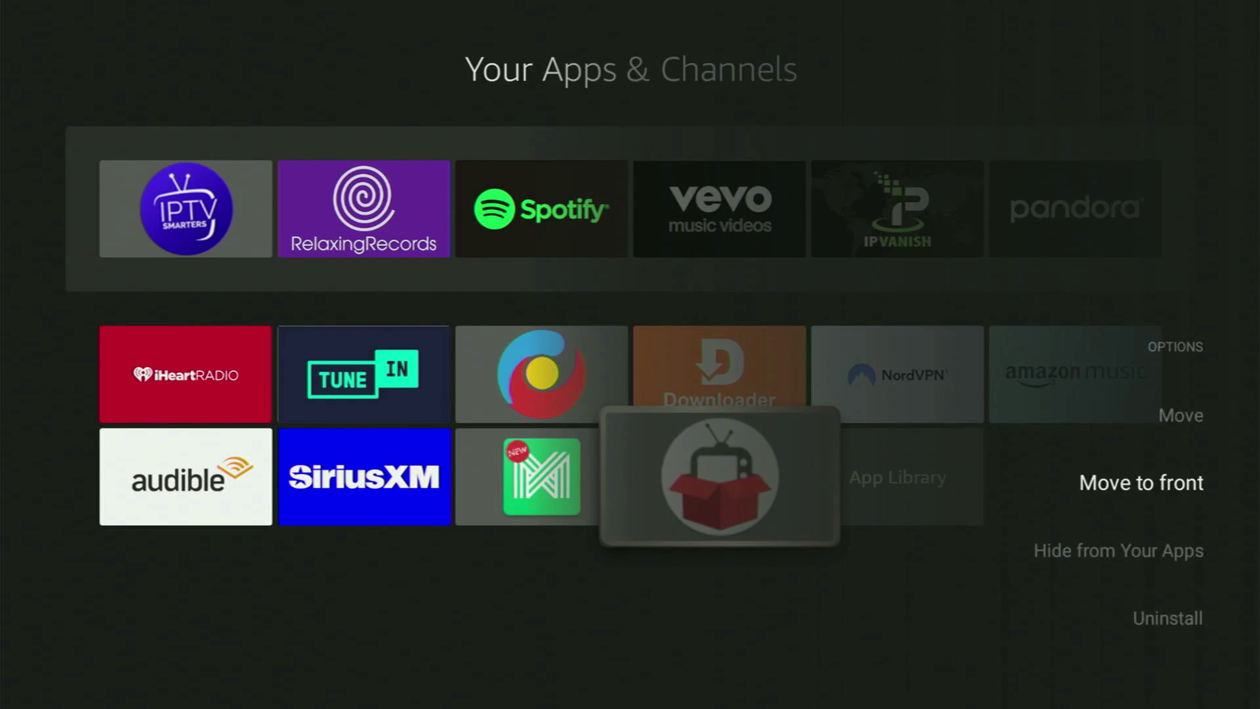
key(Return)
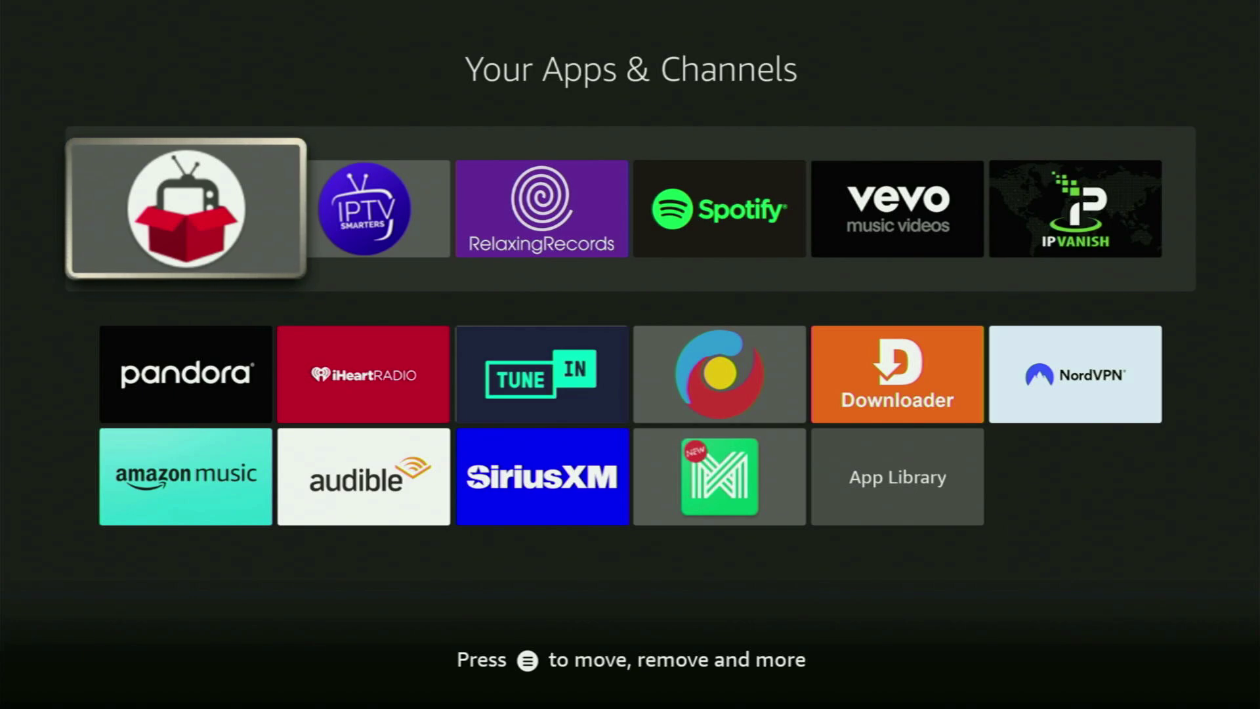
Select NordVPN in the apps list.
key(Down)
key(Right)
key(Right)
key(Right)
key(Right)
key(Right)
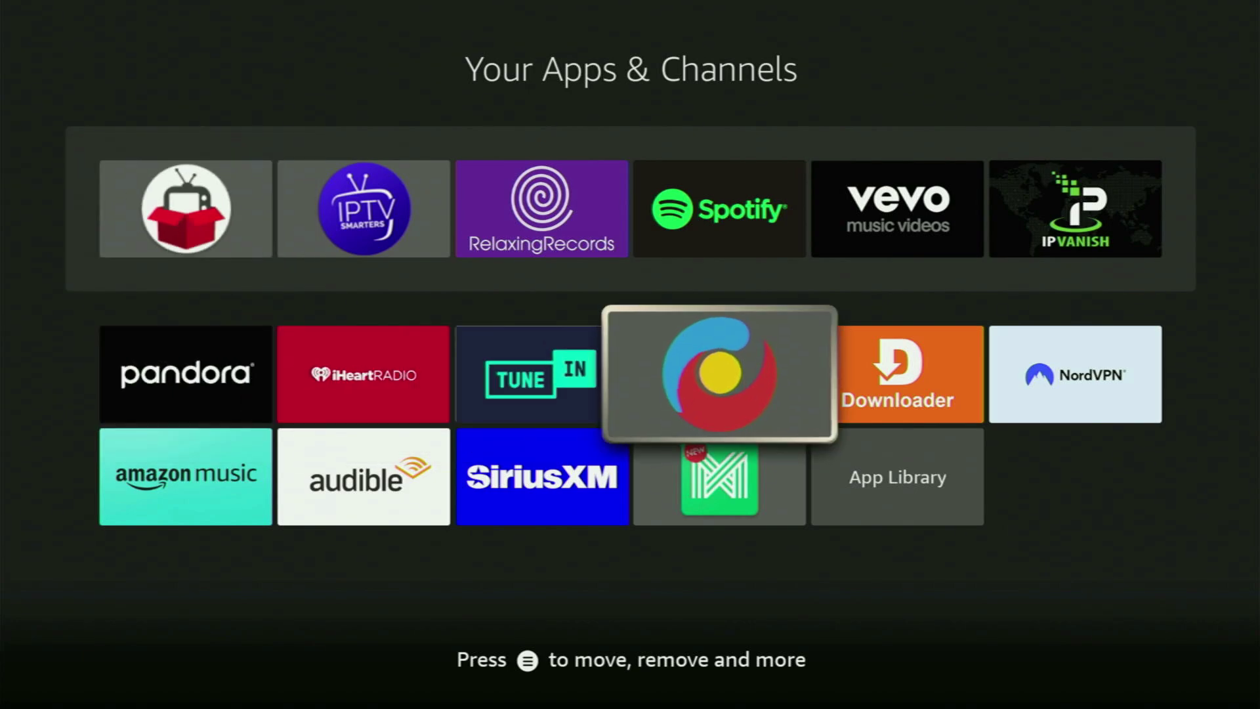